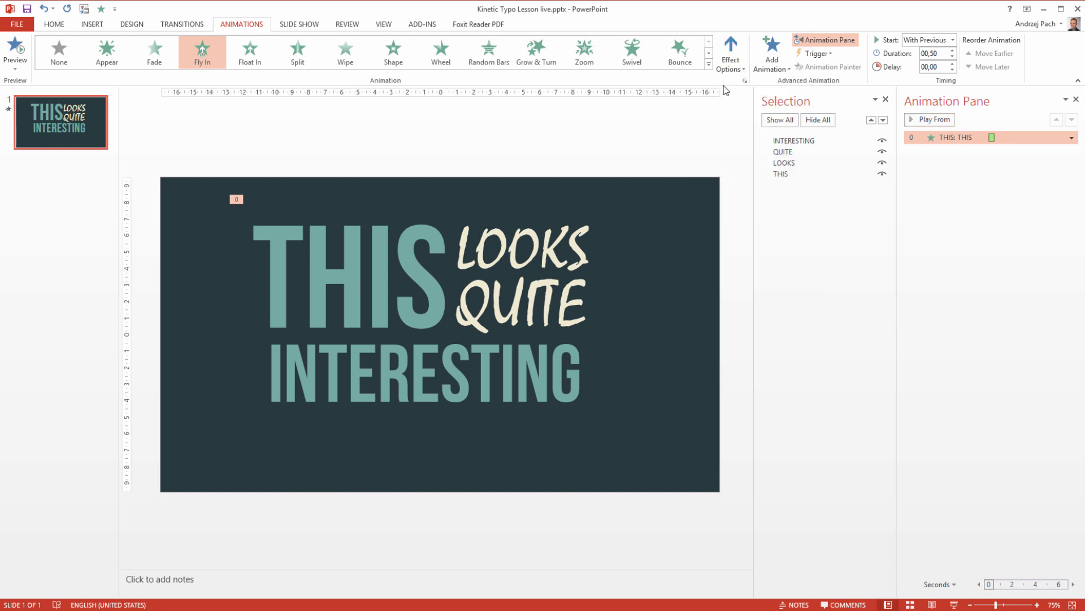
# Set THIS's Fly In to enter From Top and lengthen its duration to 01,25.
pyautogui.click(727, 60)
pyautogui.click(734, 204)
pyautogui.click(369, 290)
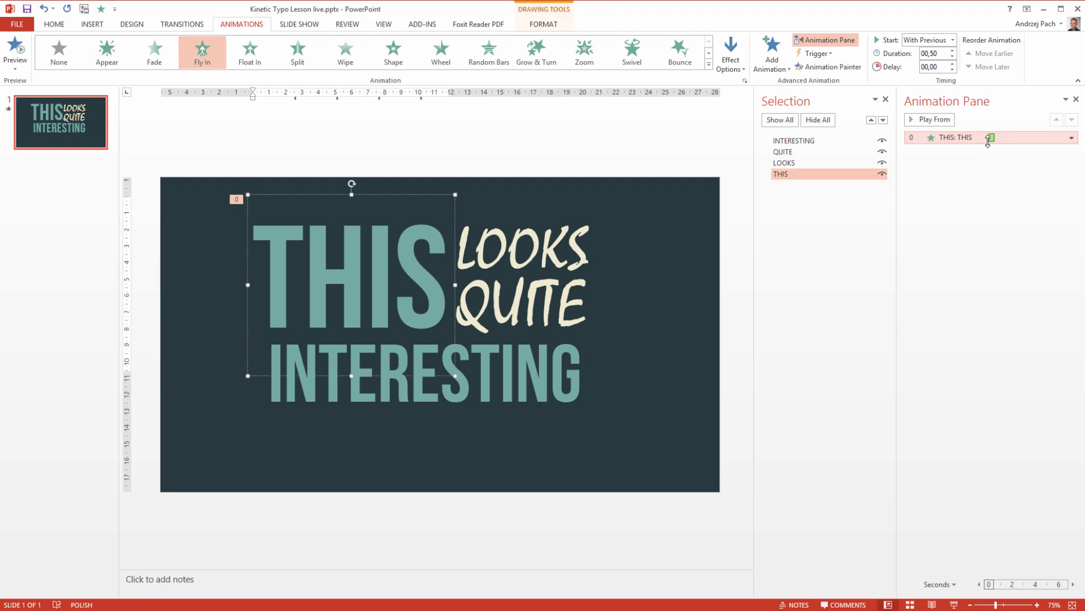
pyautogui.click(953, 51)
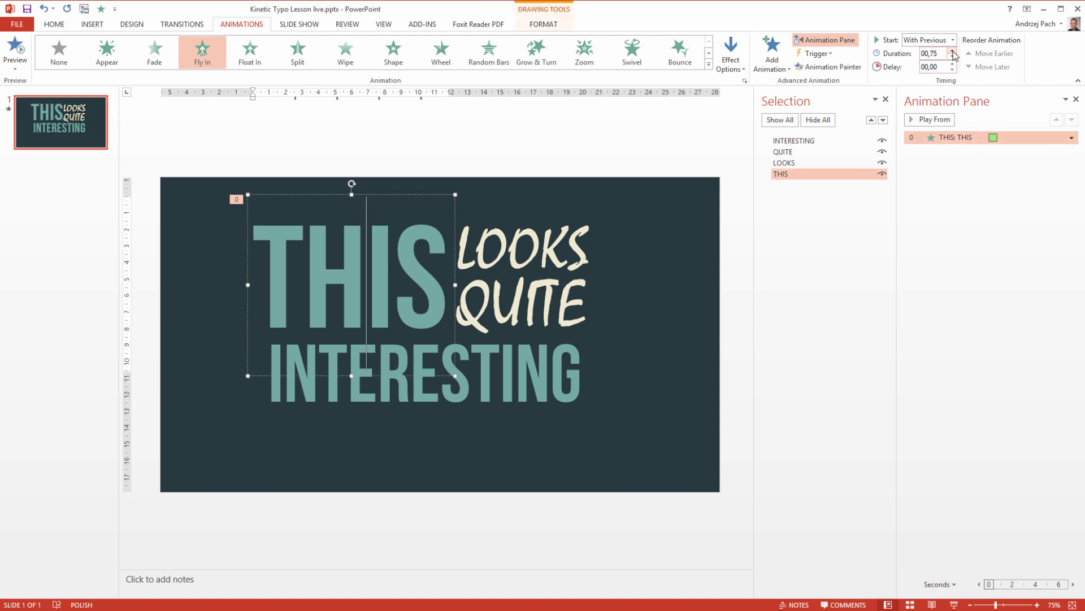
pyautogui.click(953, 170)
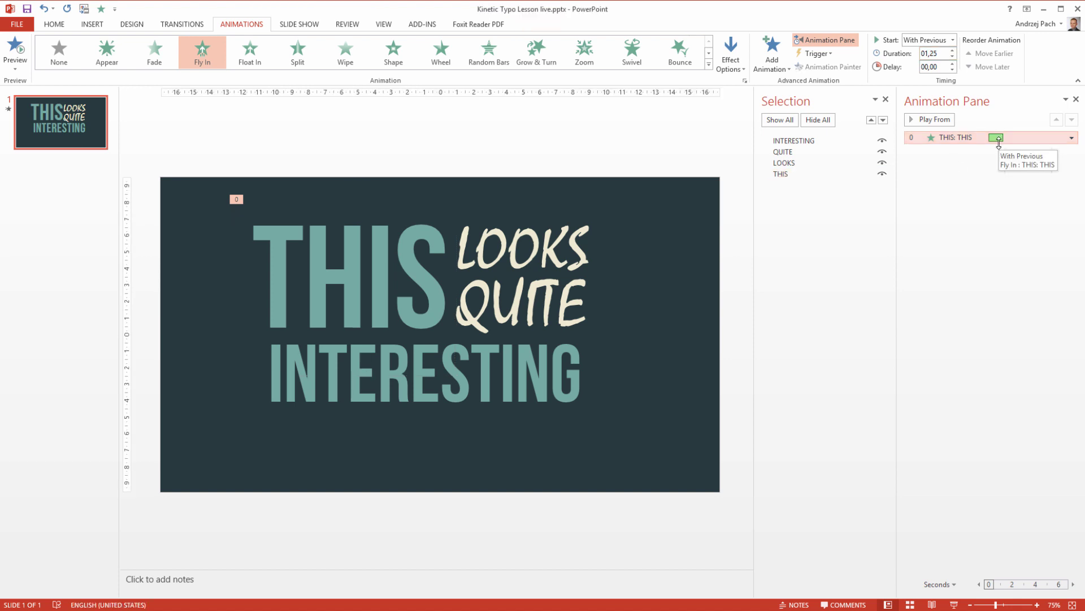
pyautogui.click(953, 50)
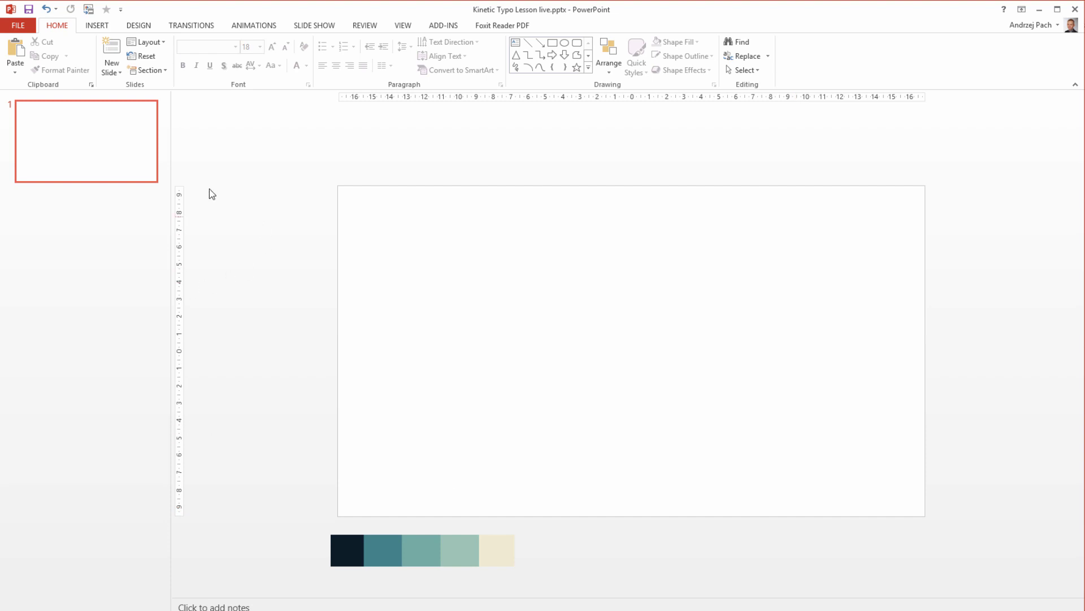
# Insert a text box reading THIS and duplicate it into boxes for LOOKS, QUITE and INTERESTING.
pyautogui.click(96, 25)
pyautogui.click(465, 59)
pyautogui.click(470, 271)
pyautogui.click(378, 490)
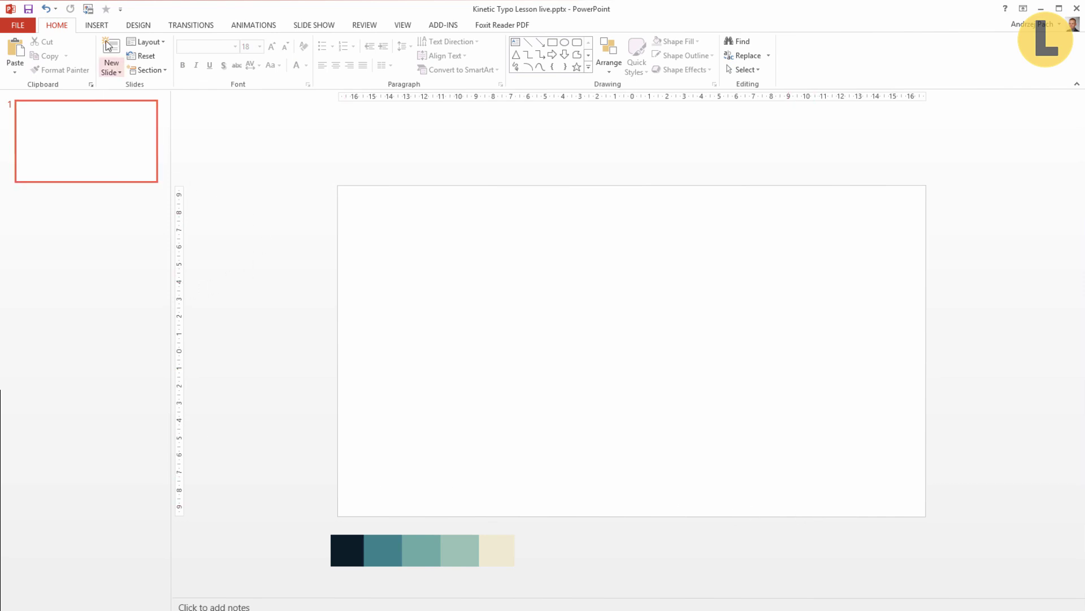
pyautogui.click(97, 26)
pyautogui.click(464, 75)
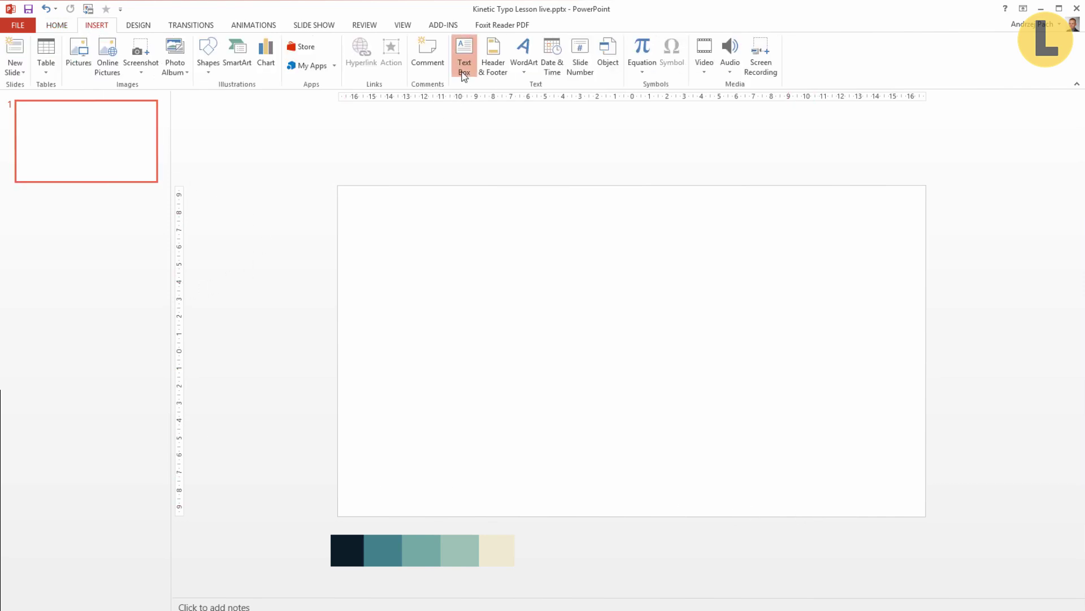
pyautogui.click(471, 270)
pyautogui.write('THIS')
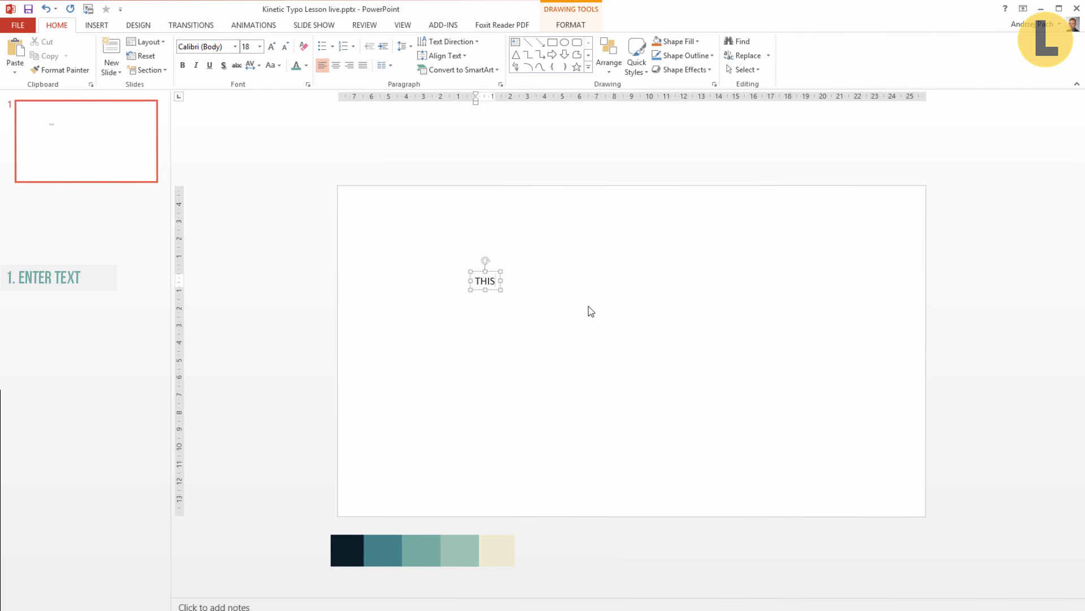
pyautogui.click(588, 308)
pyautogui.click(495, 288)
pyautogui.hotkey('ctrl', 'v')
pyautogui.hotkey('ctrl', 'v')
pyautogui.hotkey('ctrl', 'v')
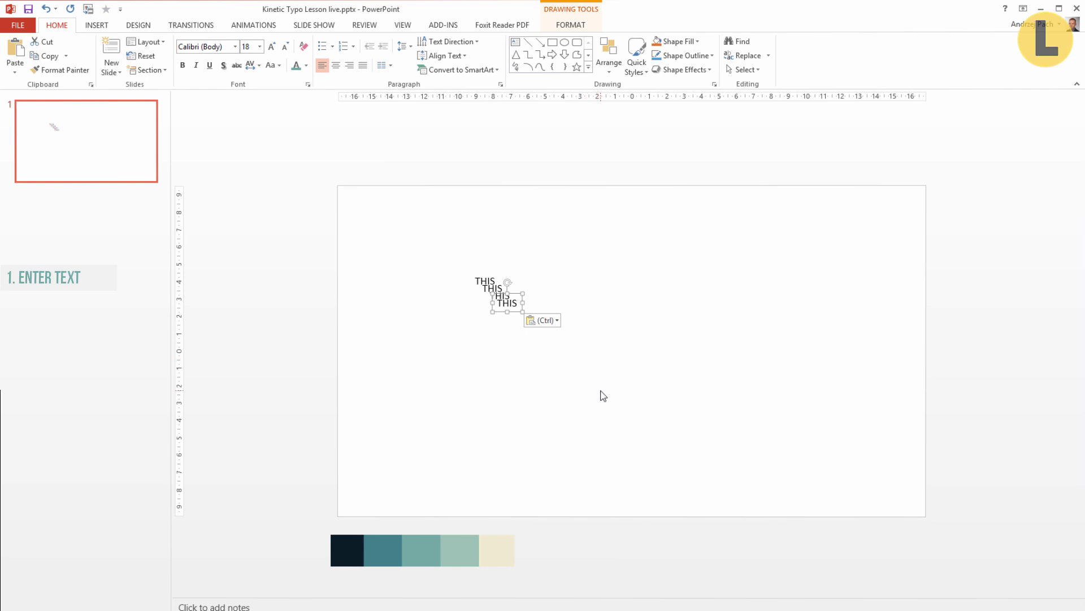
# Set all four word boxes to the Bebas Neue font.
pyautogui.moveTo(435, 170); pyautogui.dragTo(828, 458)
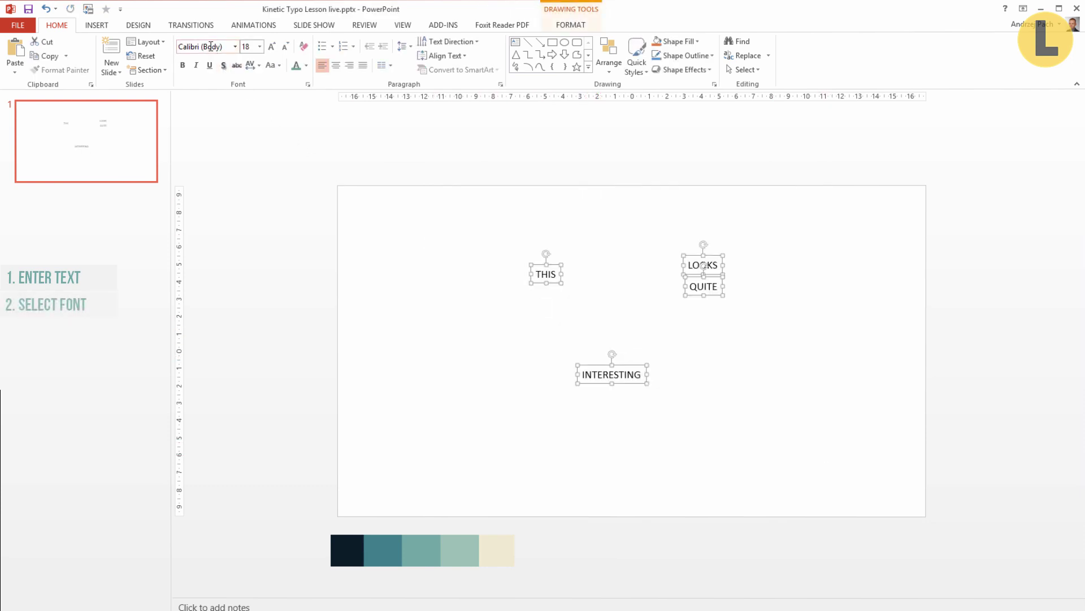
pyautogui.click(204, 46)
pyautogui.write('Bebas Neue')
pyautogui.press('Return')
pyautogui.click(641, 201)
# Switch LOOKS and QUITE to the Mistral font.
pyautogui.press('Return')
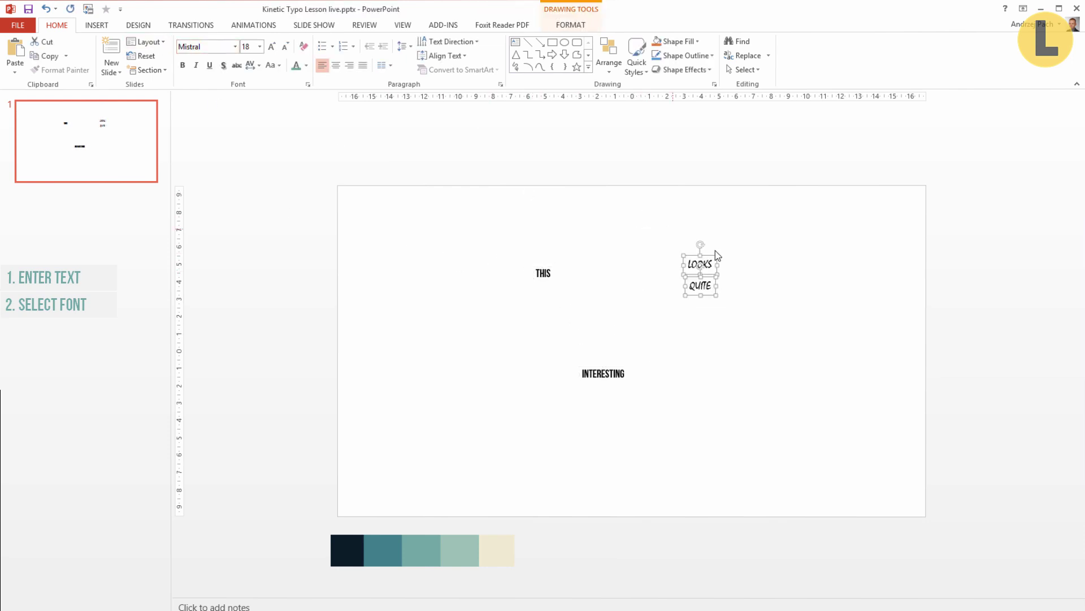
pyautogui.click(638, 228)
pyautogui.moveTo(637, 227); pyautogui.dragTo(800, 329)
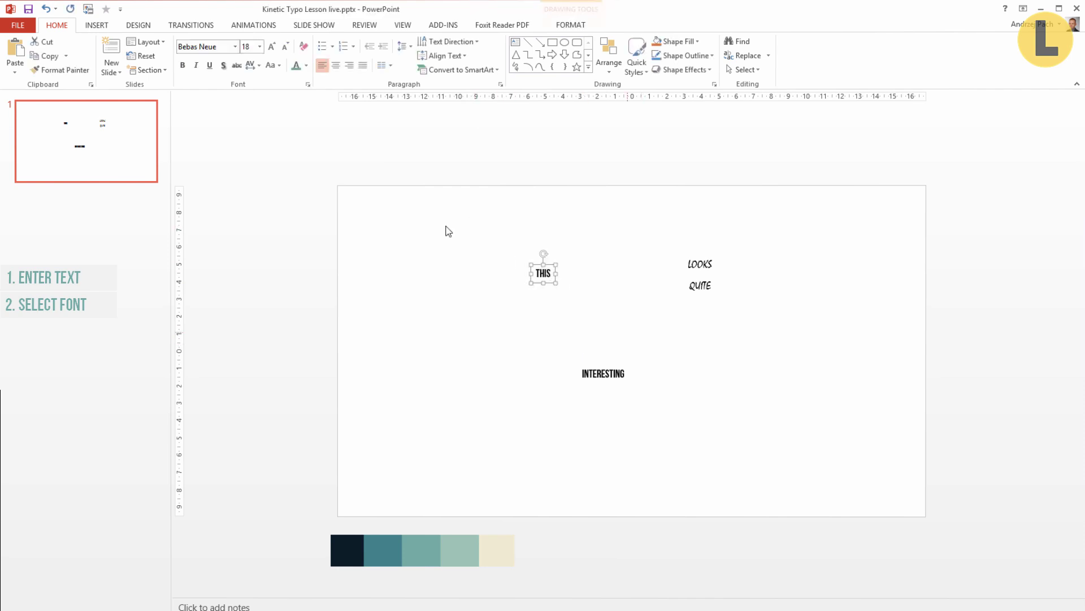
pyautogui.write('250')
# Enlarge the font sizes of INTERESTING and LOOKS QUITE to fit with THIS.
pyautogui.click(530, 188)
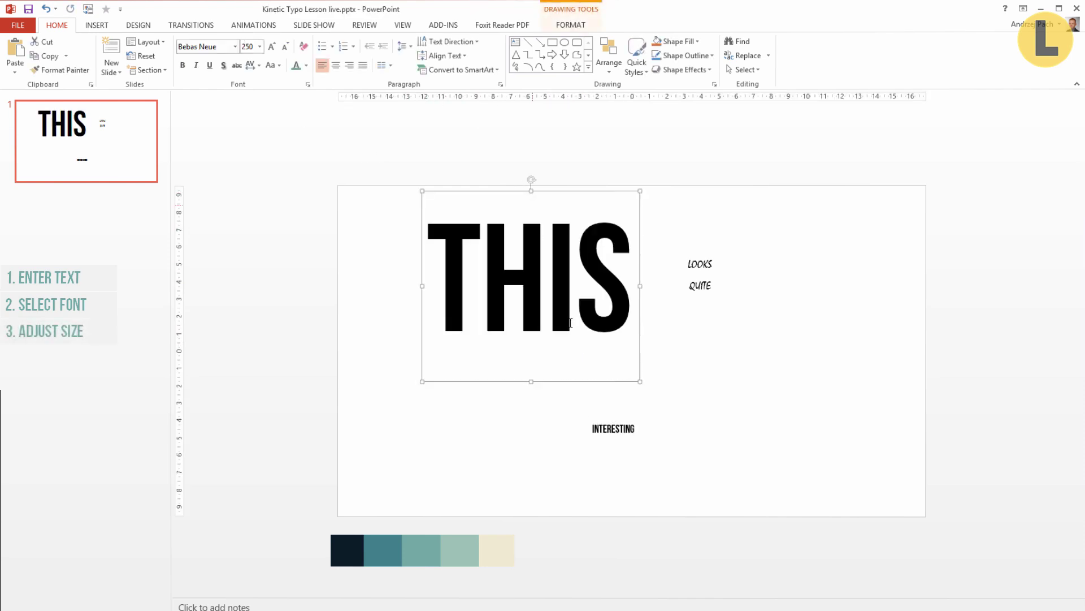
pyautogui.click(629, 419)
pyautogui.click(623, 417)
pyautogui.click(248, 47)
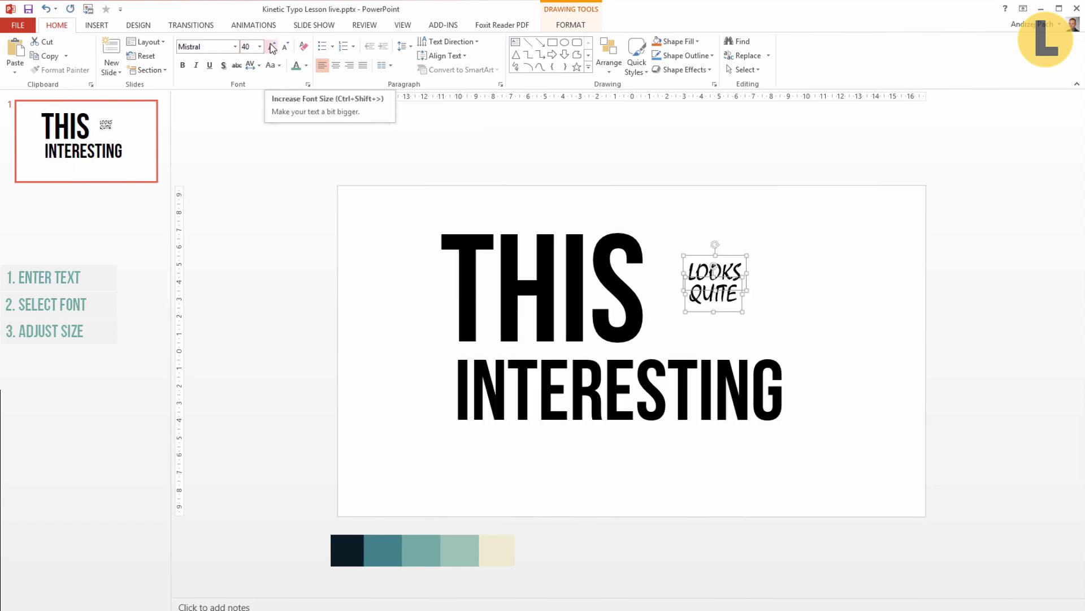
pyautogui.hotkey('ctrl', 'shift', '.')
pyautogui.hotkey('ctrl', 'shift', '.')
pyautogui.hotkey('ctrl', 'shift', '.')
pyautogui.hotkey('ctrl', 'shift', '.')
pyautogui.hotkey('ctrl', 'shift', '.')
pyautogui.hotkey('ctrl', 'shift', '.')
pyautogui.hotkey('ctrl', 'shift', '.')
pyautogui.hotkey('ctrl', 'shift', '.')
# Move LOOKS QUITE up beside THIS into a compact block and shift the palette right.
pyautogui.moveTo(720, 253); pyautogui.dragTo(695, 227)
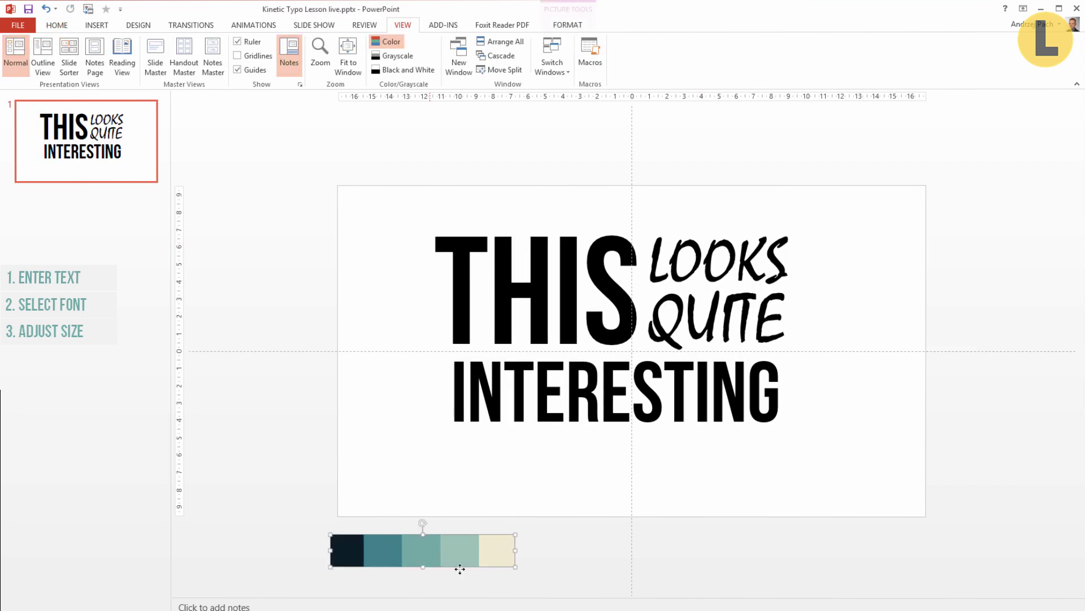
pyautogui.moveTo(468, 543); pyautogui.dragTo(482, 545)
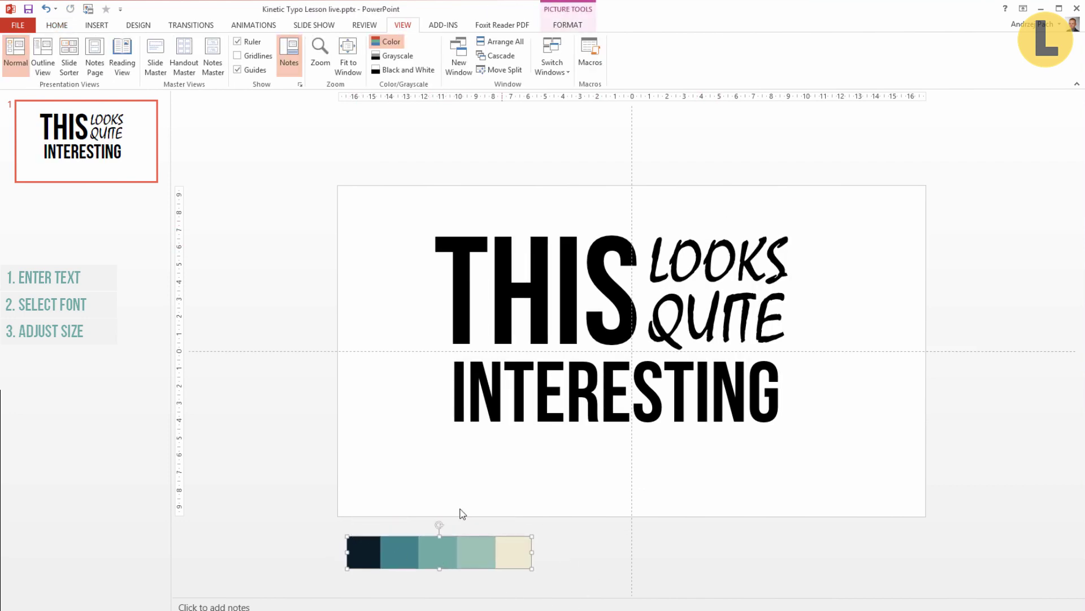
# Colour THIS and INTERESTING with the teal palette swatch via the eyedropper.
pyautogui.click(57, 25)
pyautogui.click(555, 281)
pyautogui.click(556, 393)
pyautogui.keyDown('shift'); pyautogui.click(525, 266); pyautogui.keyUp('shift')
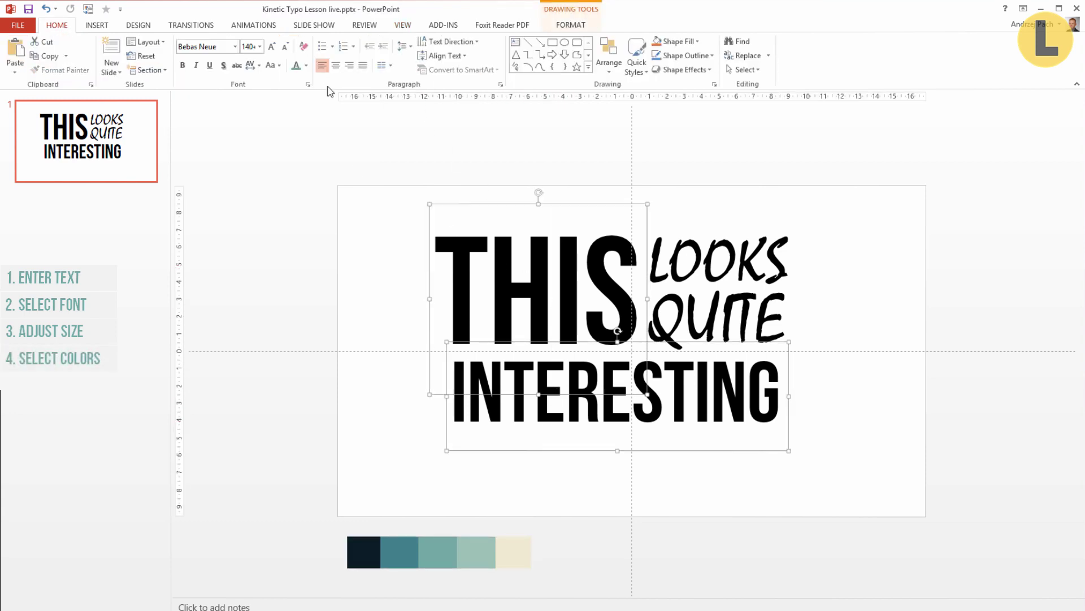
pyautogui.click(306, 65)
pyautogui.click(336, 188)
pyautogui.click(441, 548)
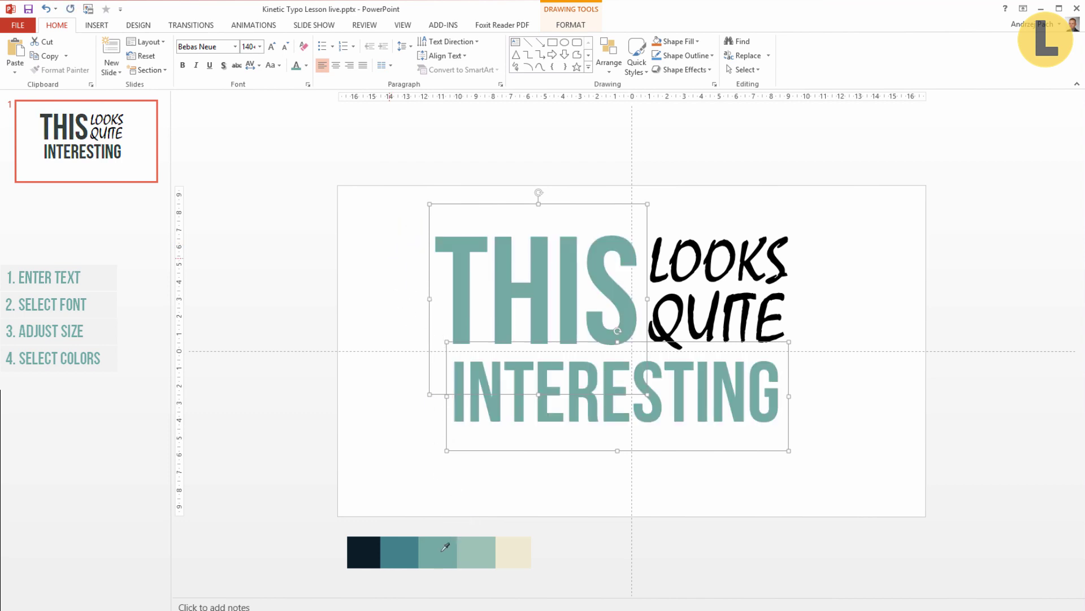
# Colour LOOKS QUITE with the cream palette swatch via the eyedropper.
pyautogui.click(763, 254)
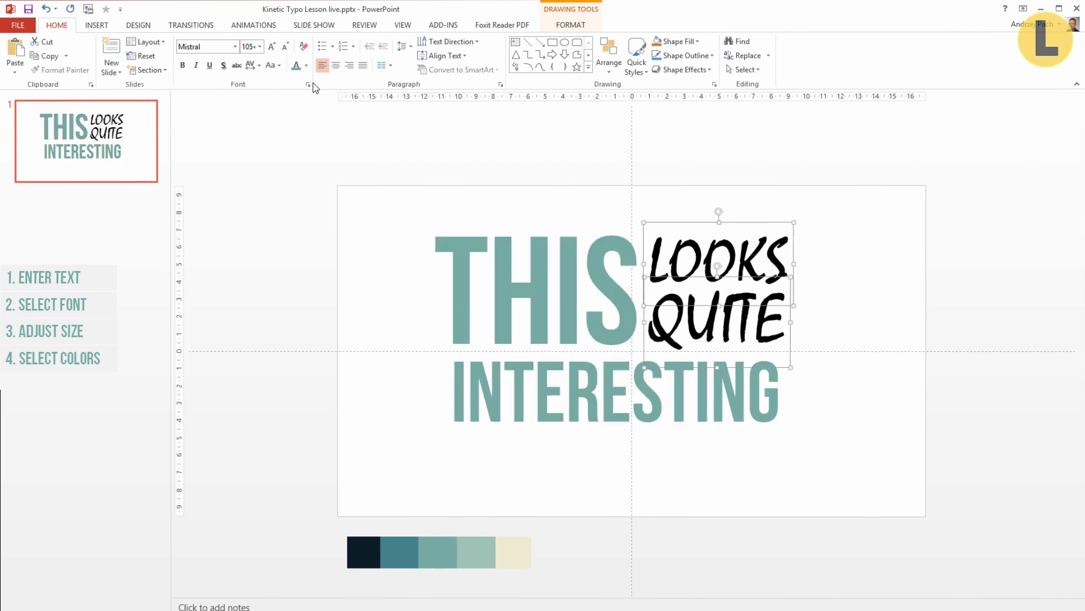
pyautogui.click(307, 65)
pyautogui.click(319, 215)
pyautogui.click(513, 545)
# Fill the slide background with the dark navy swatch through Format Background.
pyautogui.rightClick(502, 429)
pyautogui.rightClick(415, 435)
pyautogui.click(733, 447)
pyautogui.click(1052, 251)
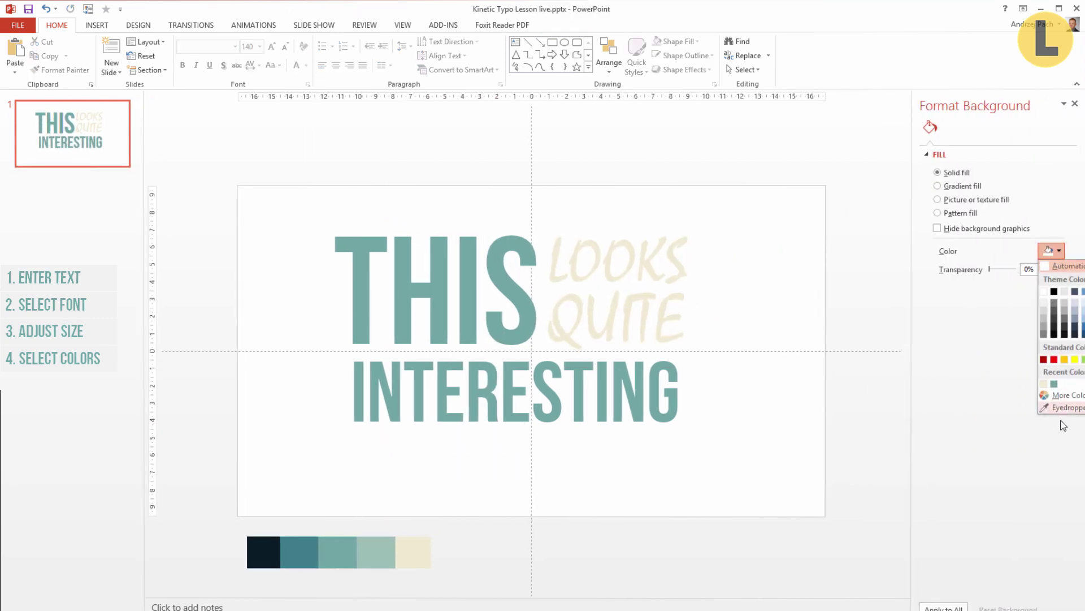
pyautogui.click(1065, 407)
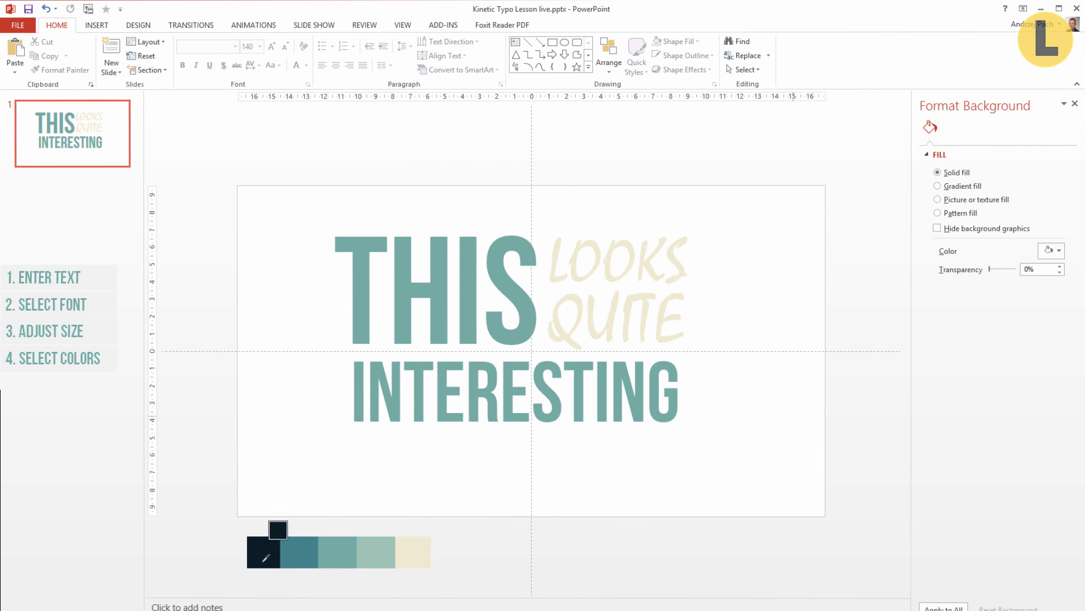
pyautogui.click(266, 557)
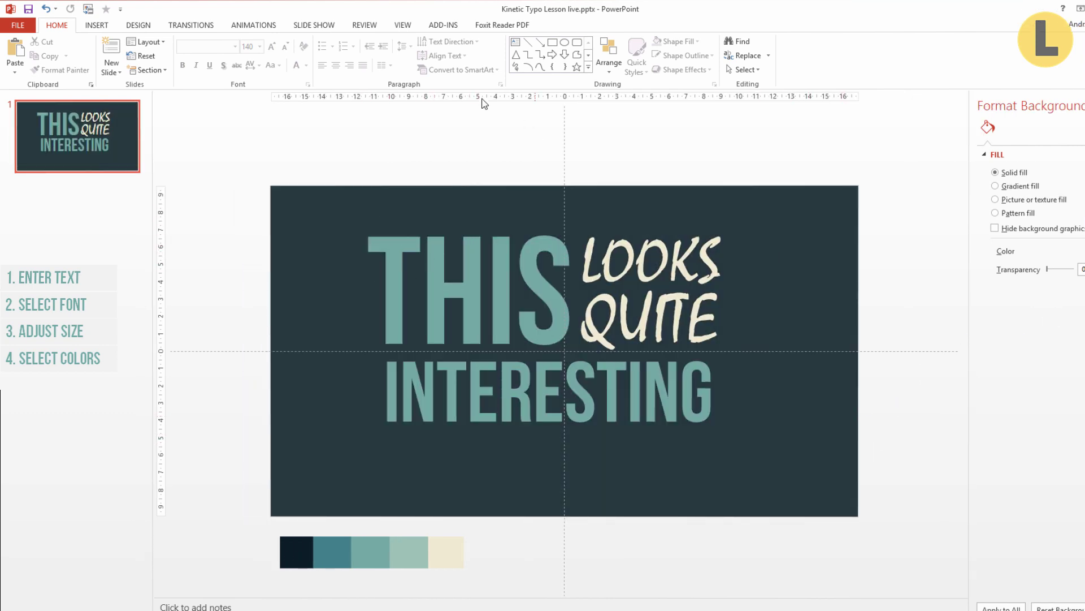
# Hide the guides and close the Format Background pane.
pyautogui.click(398, 26)
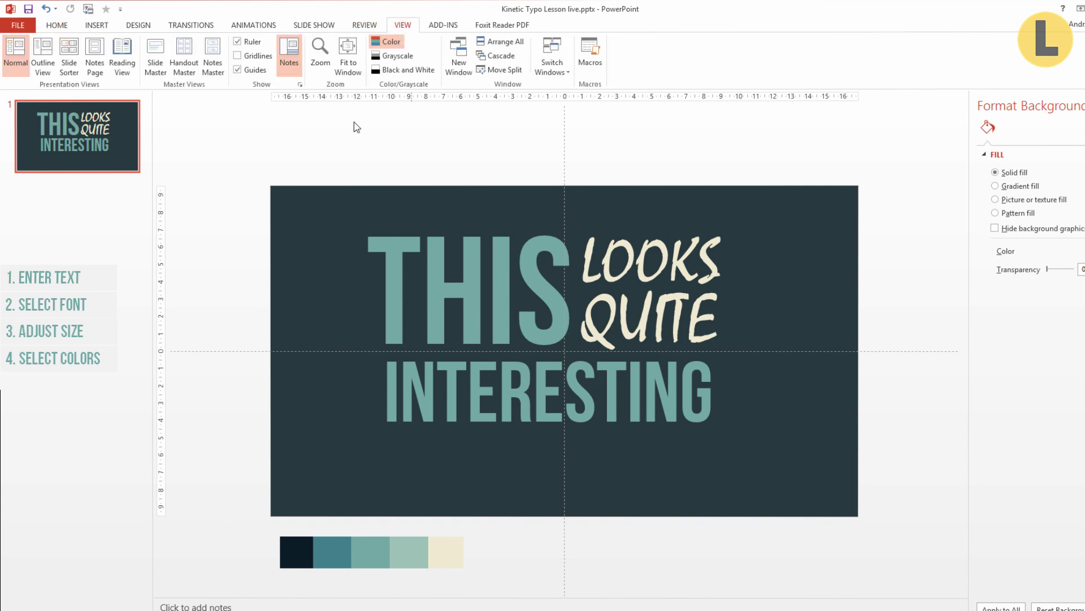
pyautogui.click(237, 70)
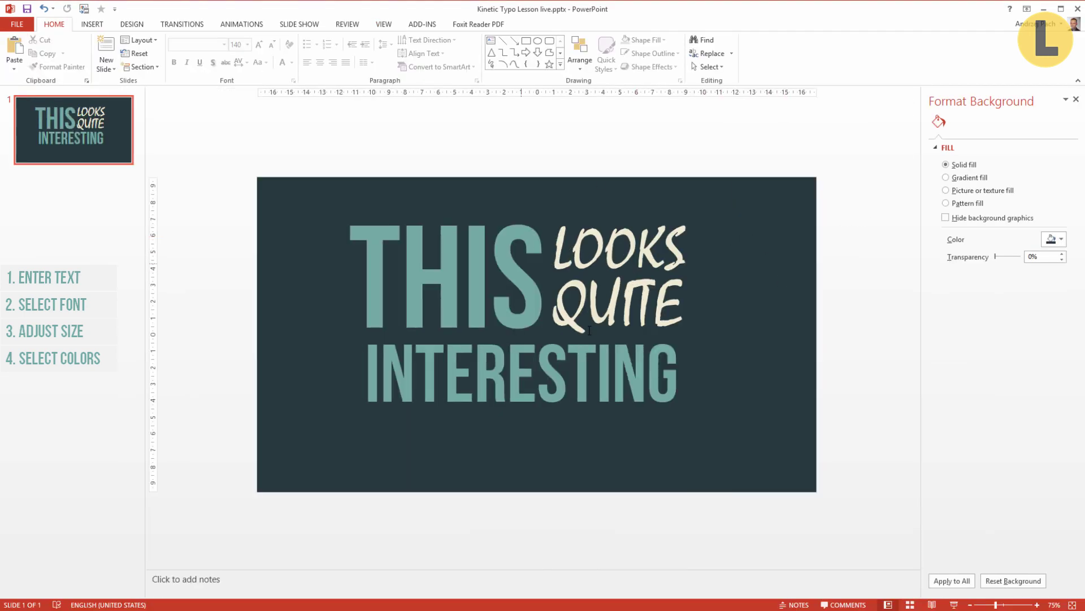
pyautogui.click(1076, 99)
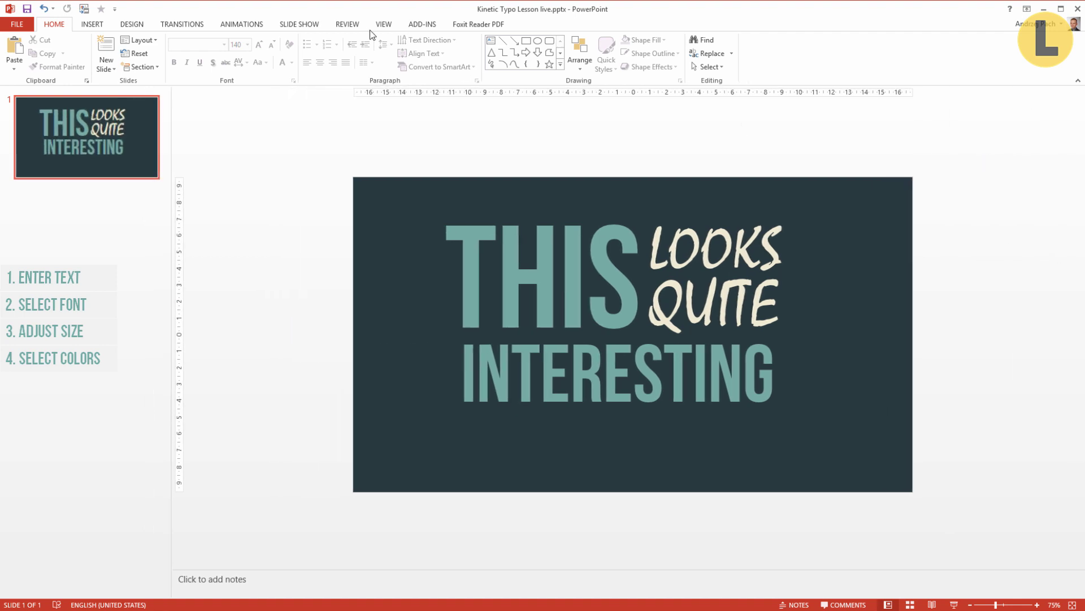
# Show the Animation Pane and the Selection Pane.
pyautogui.click(246, 24)
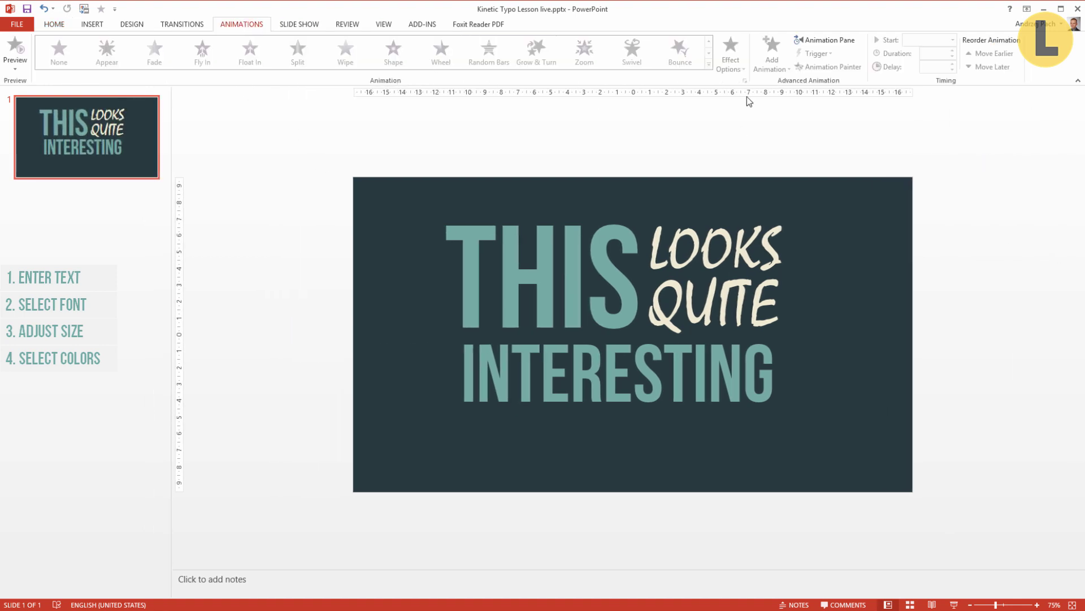
pyautogui.click(827, 40)
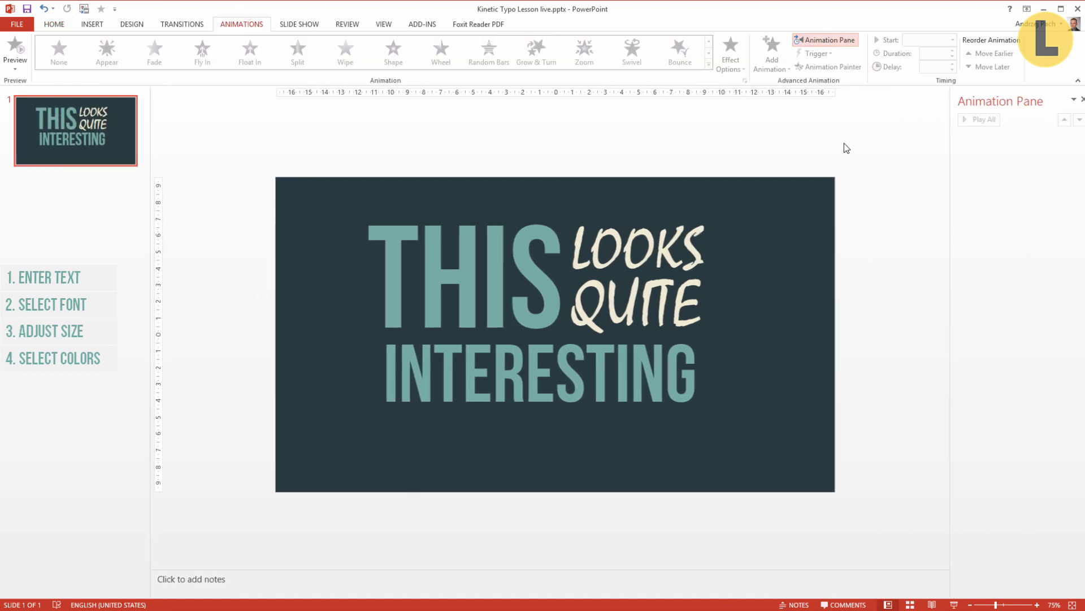
pyautogui.click(60, 26)
pyautogui.click(719, 66)
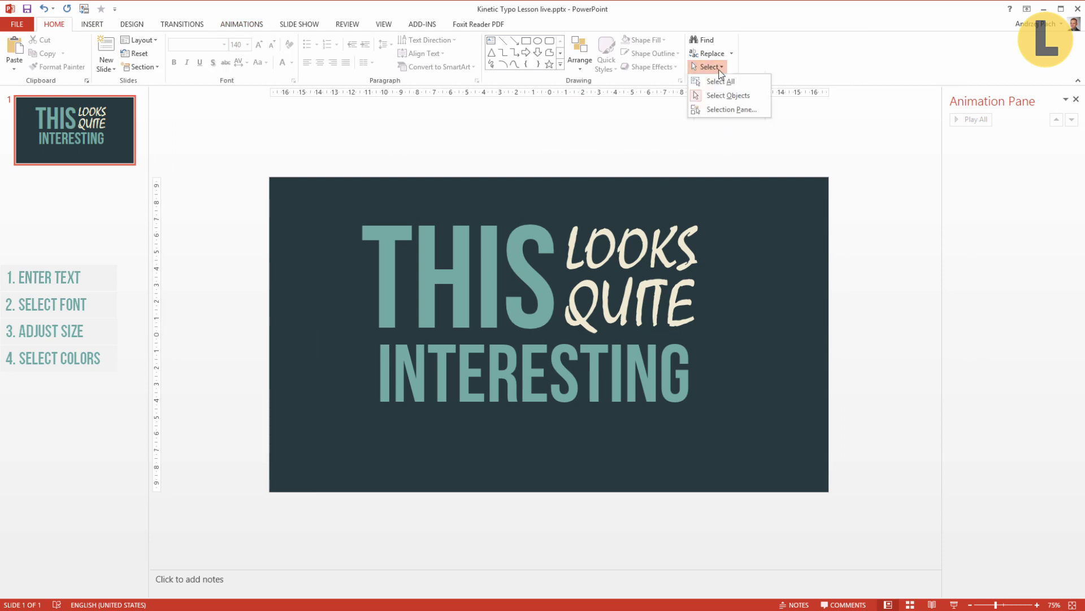
pyautogui.click(732, 113)
# Rename the text boxes to their words, starting with TextBox 7 for THIS.
pyautogui.click(419, 281)
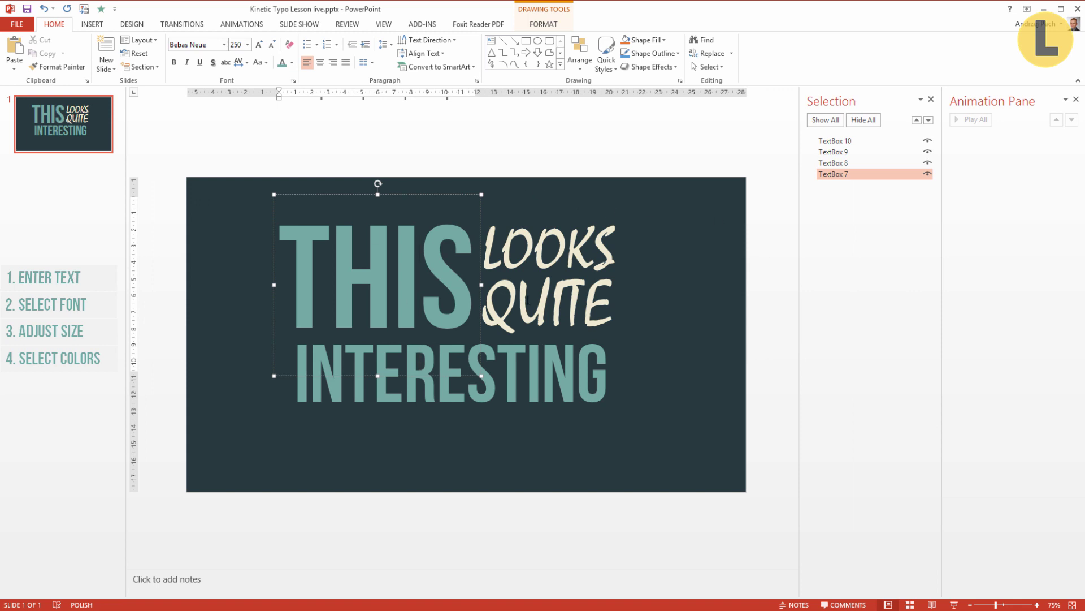
pyautogui.click(431, 193)
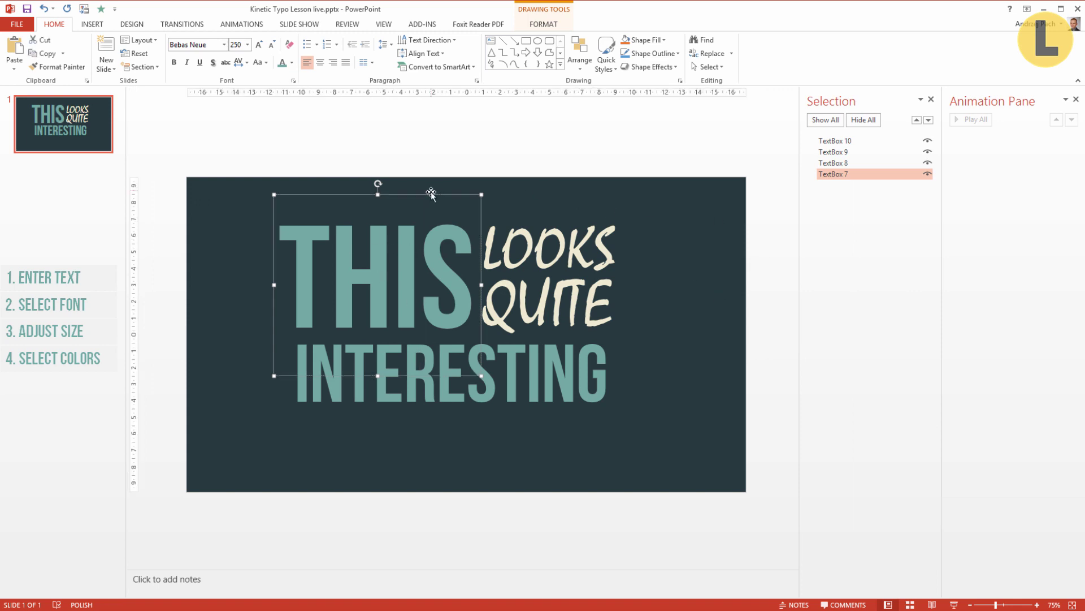
pyautogui.doubleClick(836, 174)
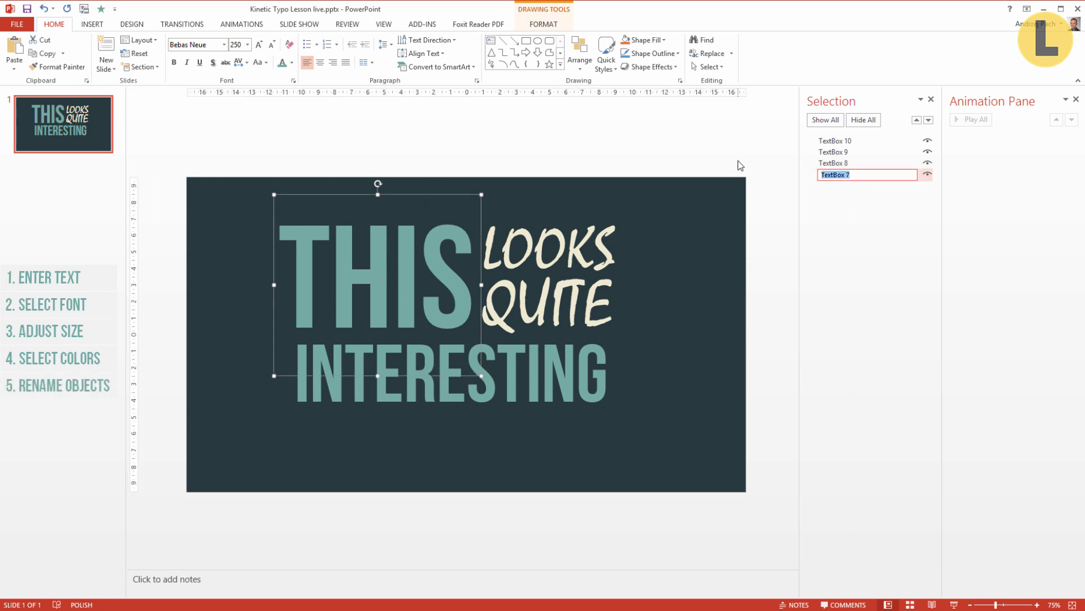
pyautogui.write('THIS')
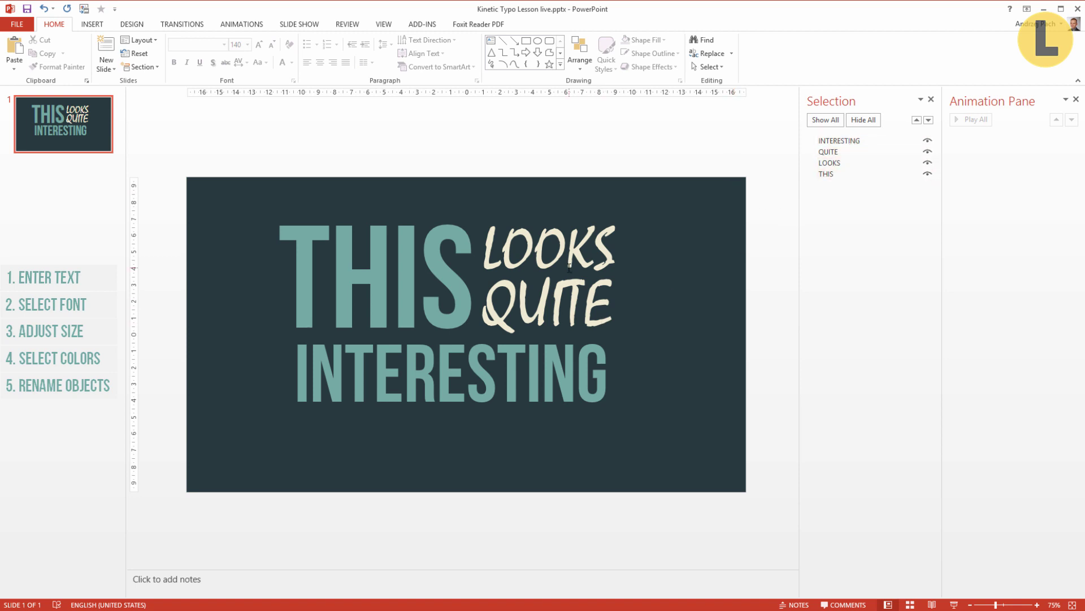
# Give THIS a Fly In animation and preview it in the widened Animation Pane.
pyautogui.click(329, 255)
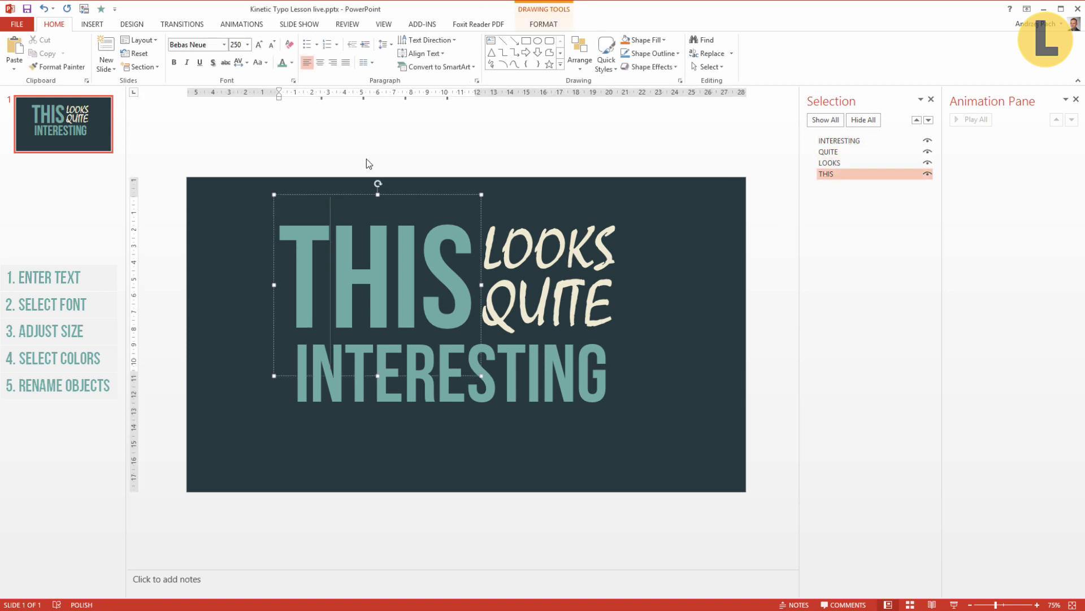
pyautogui.click(242, 24)
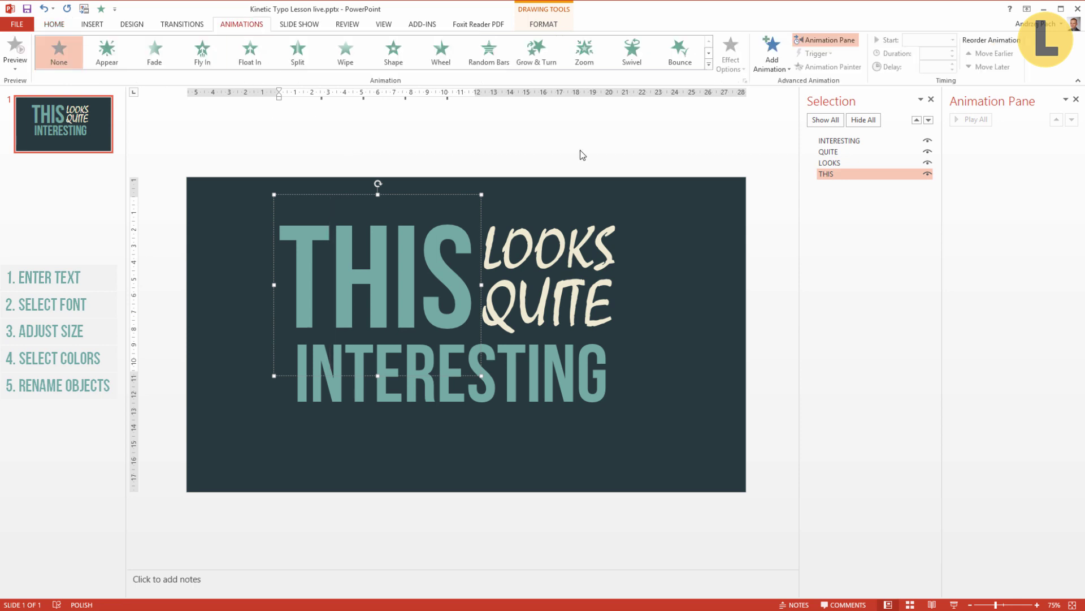
pyautogui.click(199, 64)
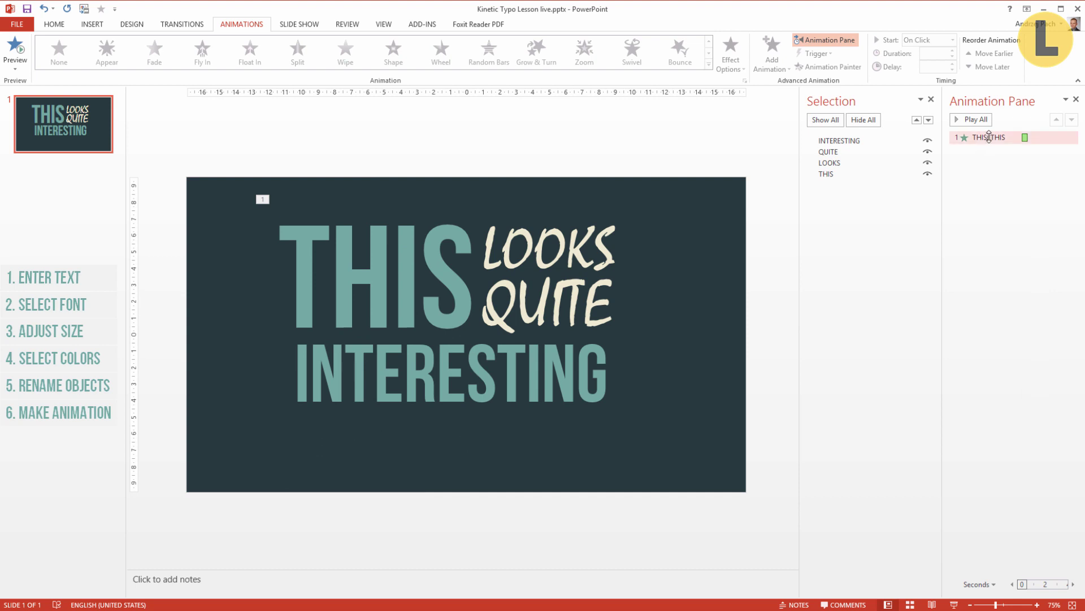
pyautogui.click(984, 138)
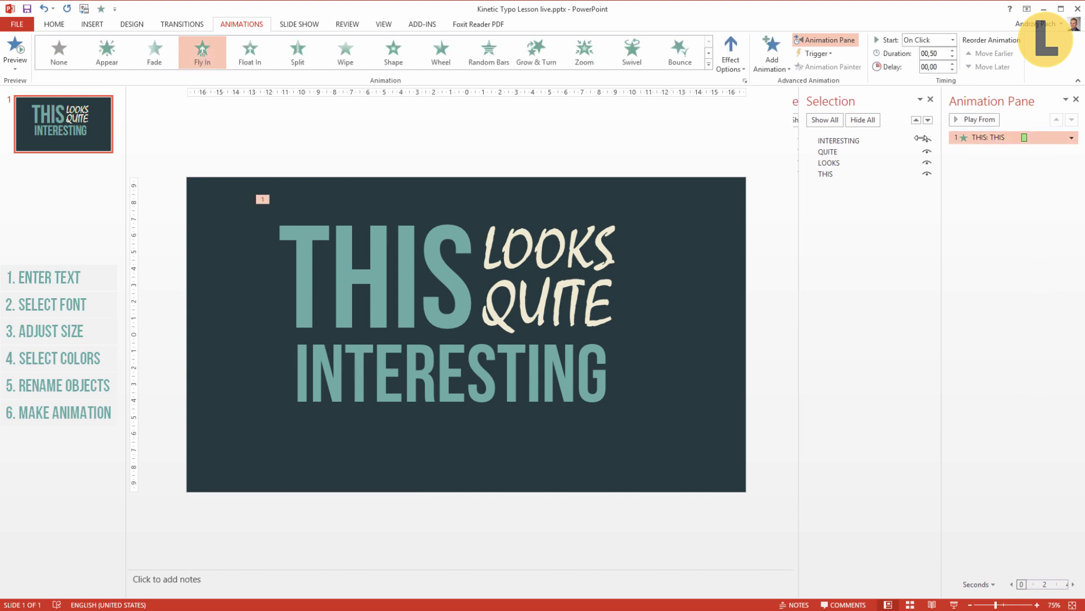
pyautogui.moveTo(943, 138); pyautogui.dragTo(897, 138)
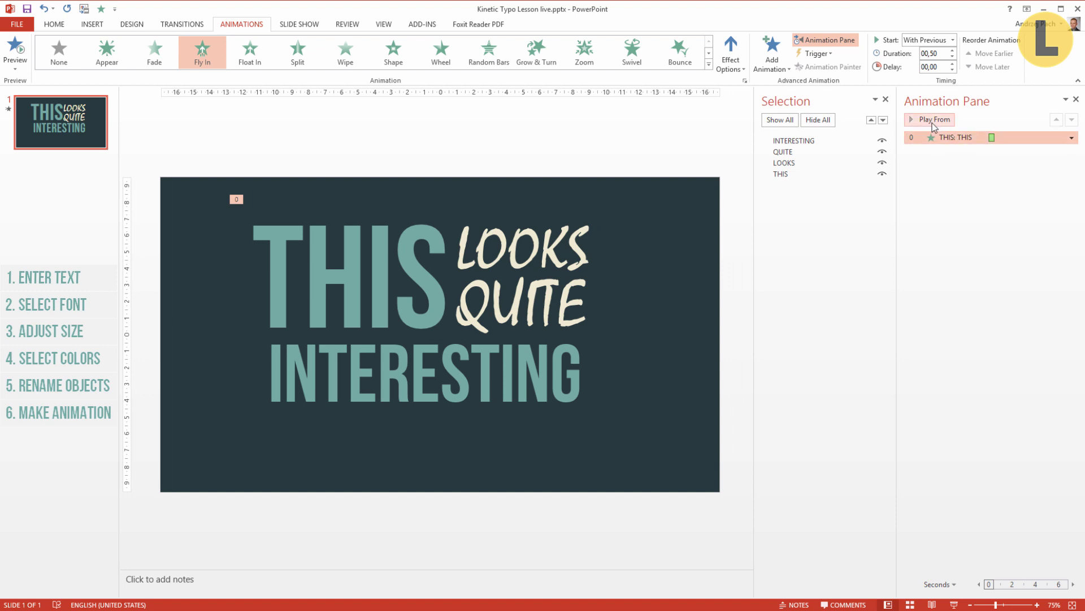
pyautogui.click(934, 123)
# Set THIS's Fly In to From Top and raise its duration to 01,25.
pyautogui.click(729, 59)
pyautogui.click(763, 199)
pyautogui.click(370, 291)
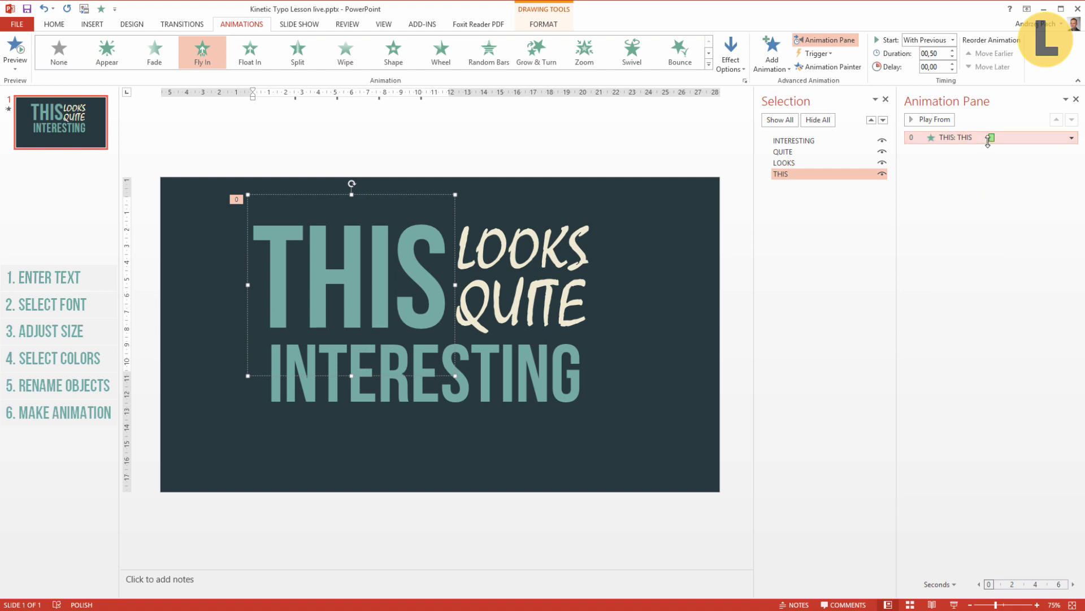
pyautogui.click(952, 51)
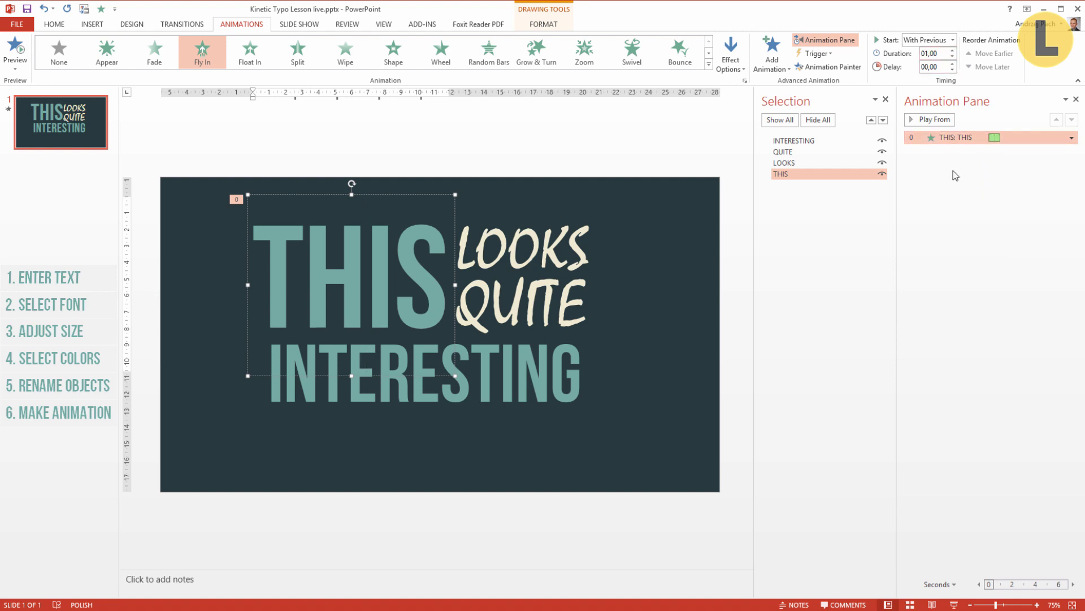
pyautogui.click(920, 167)
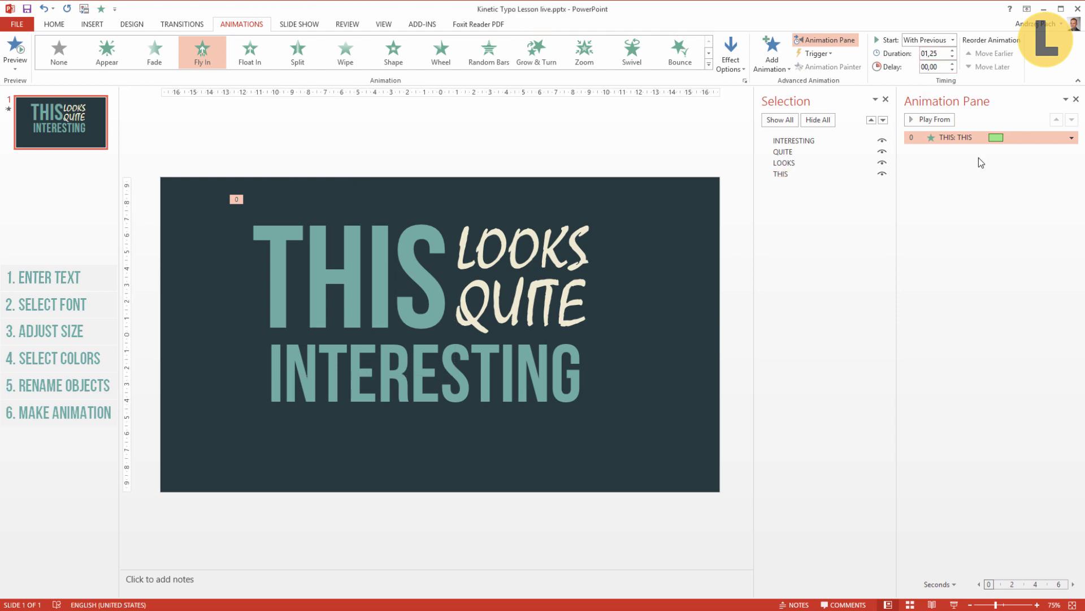
# In the Fly In effect settings, set Bounce end to 0,5 sec and confirm.
pyautogui.doubleClick(996, 138)
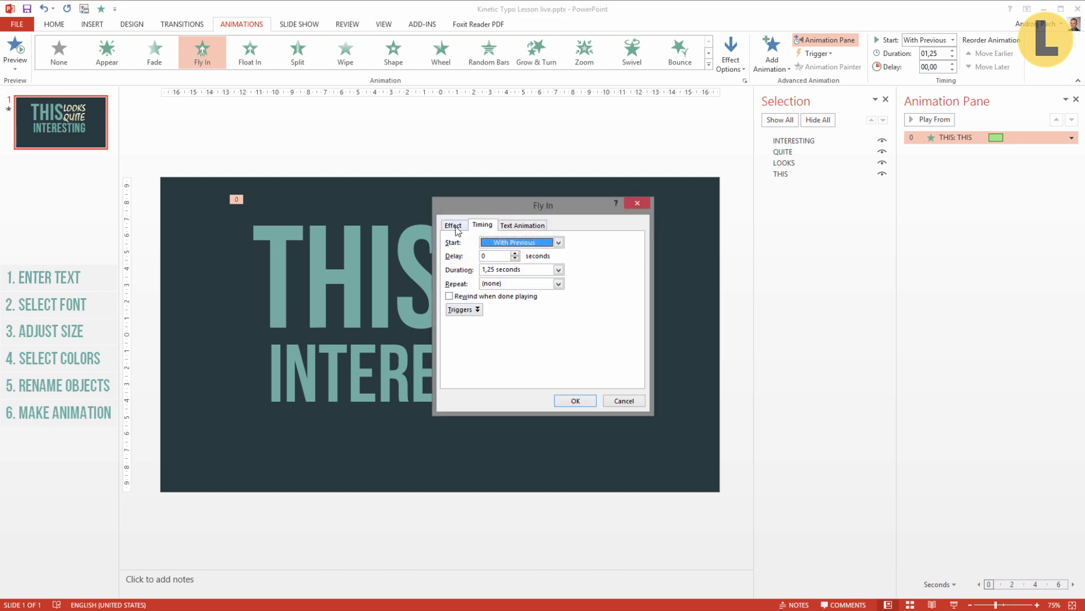
pyautogui.click(456, 225)
pyautogui.moveTo(500, 204); pyautogui.dragTo(626, 209)
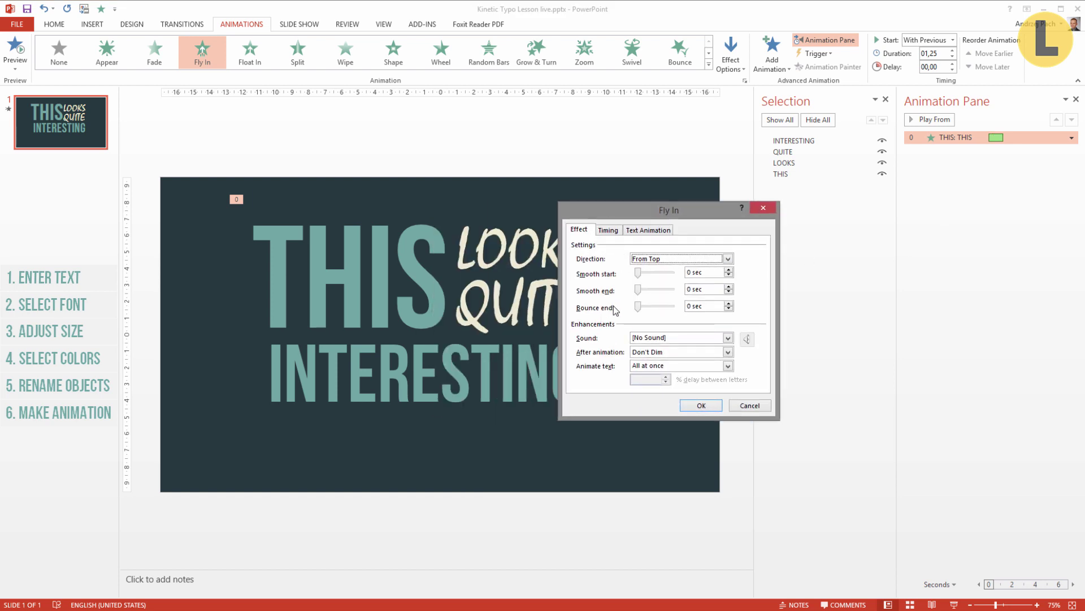
pyautogui.moveTo(639, 308); pyautogui.dragTo(652, 307)
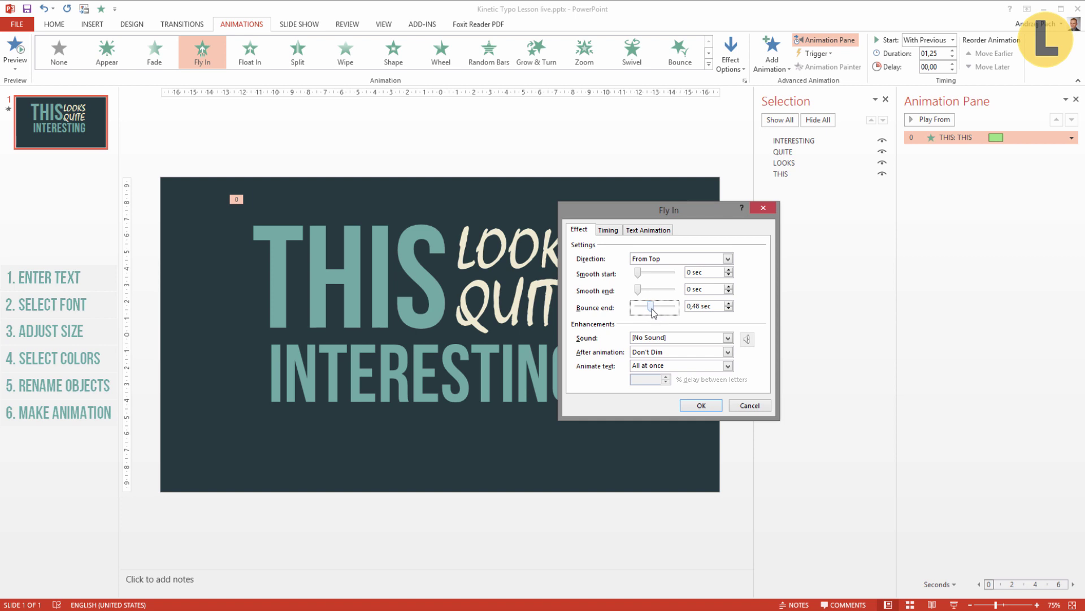
pyautogui.click(730, 302)
pyautogui.click(703, 405)
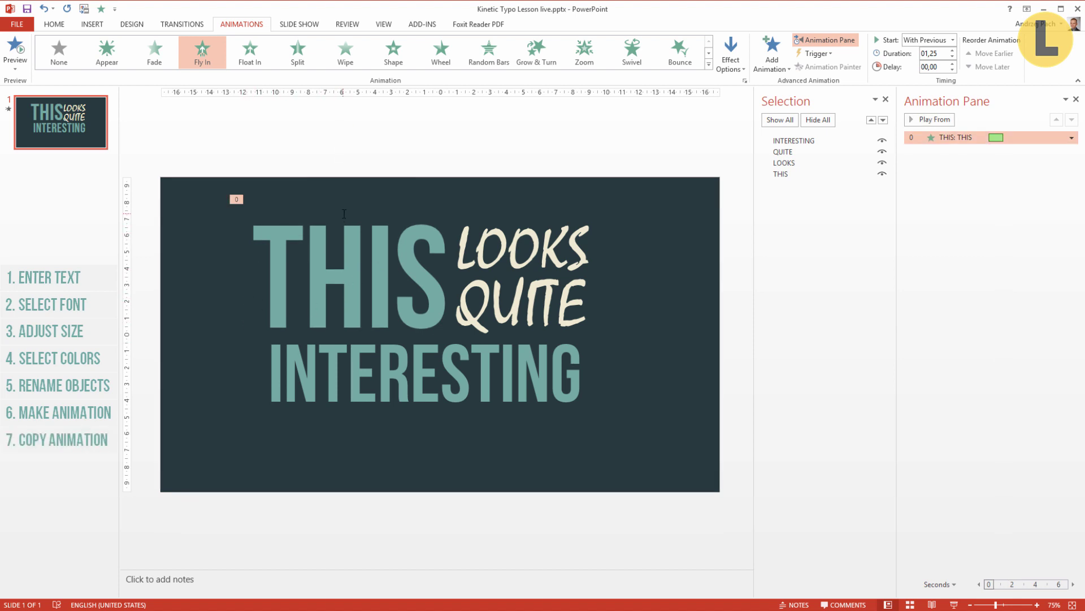
# Copy THIS's Fly In animation onto LOOKS, QUITE and INTERESTING with Animation Painter.
pyautogui.click(356, 193)
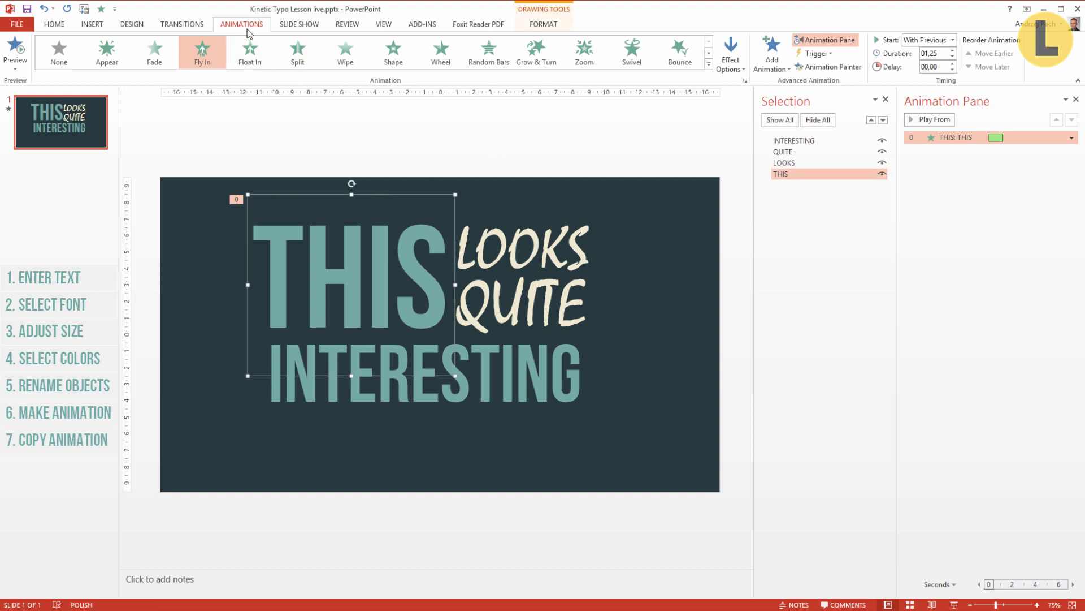
pyautogui.click(844, 69)
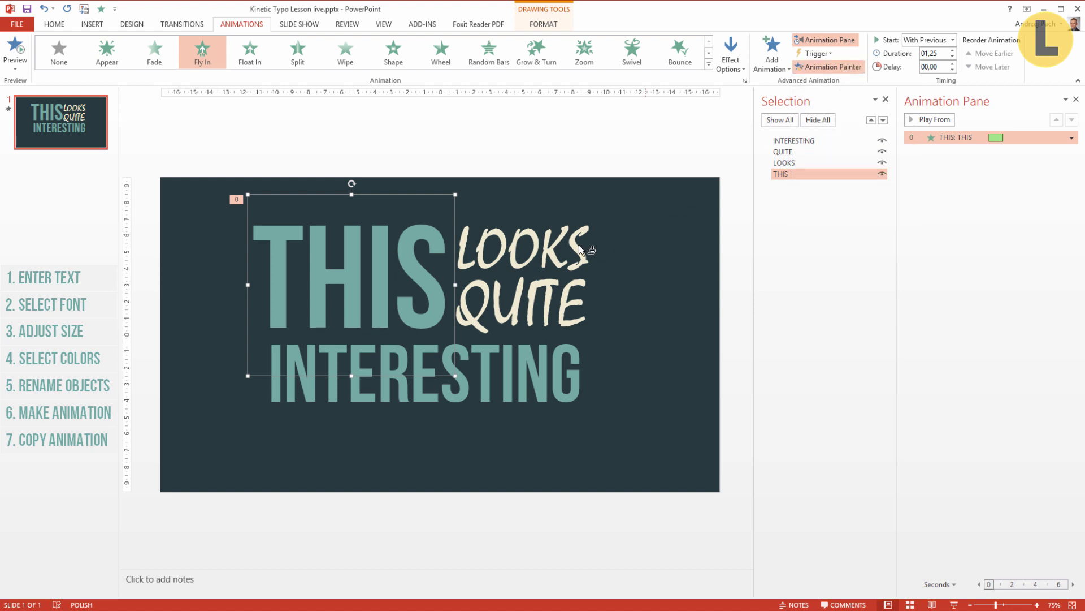
pyautogui.click(527, 245)
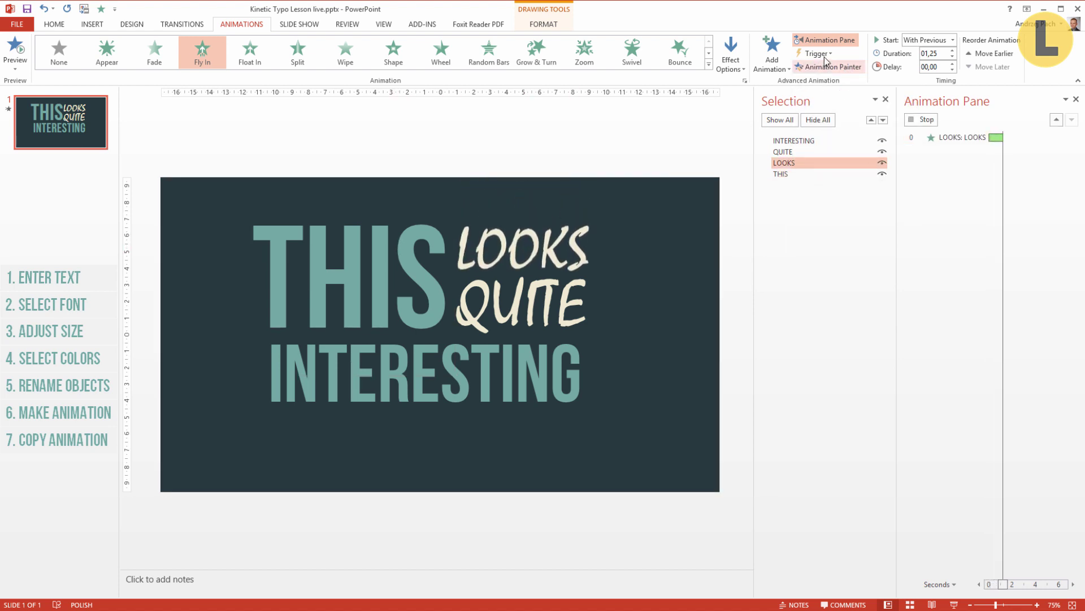
pyautogui.click(818, 70)
pyautogui.click(525, 287)
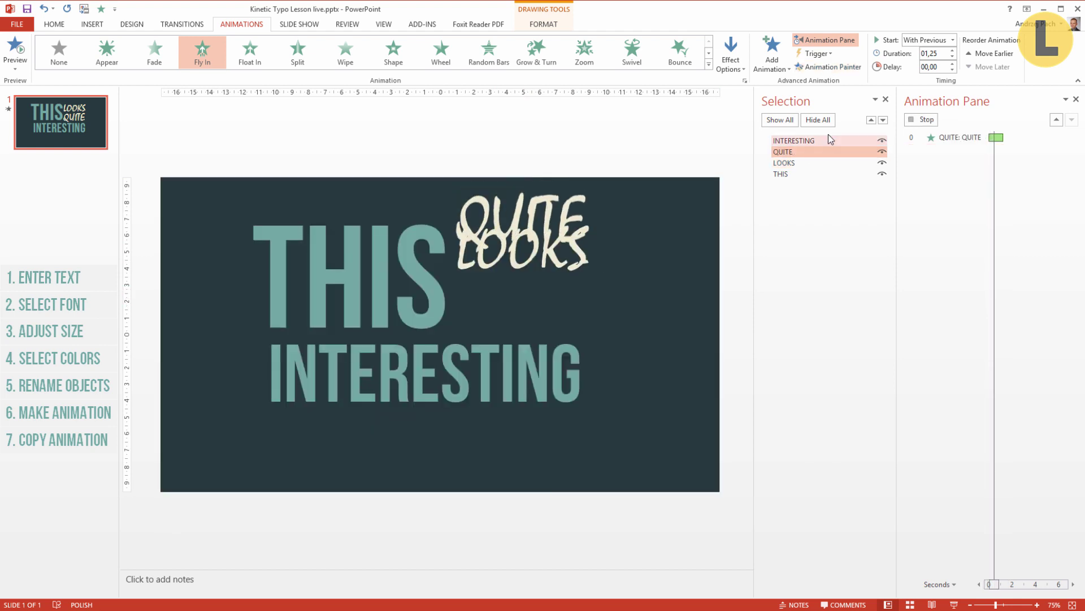
pyautogui.click(827, 66)
pyautogui.click(450, 347)
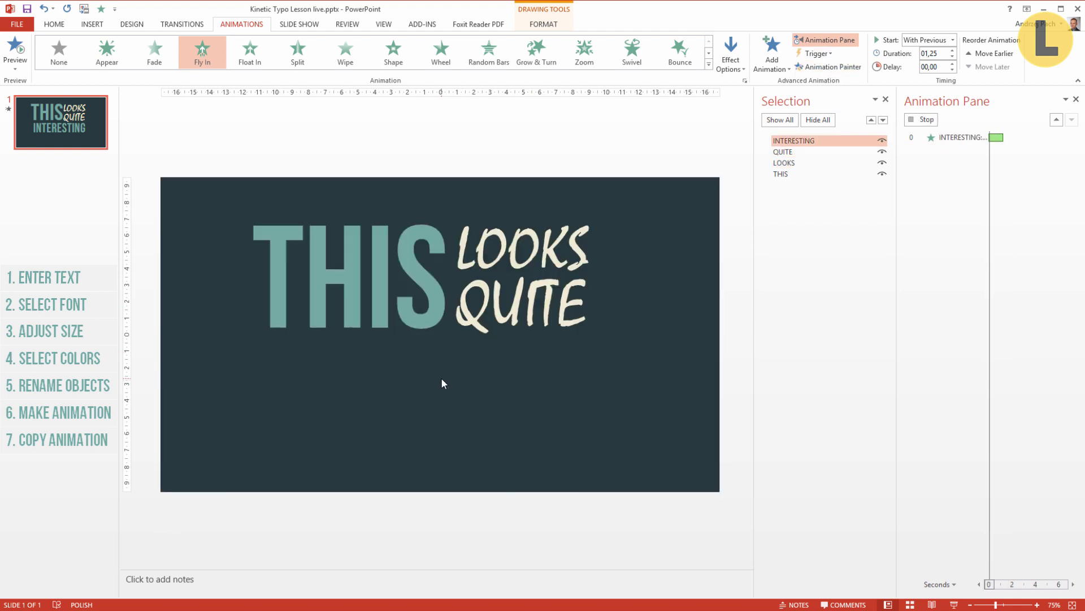
# Set LOOKS and QUITE to fly in From Left and preview the result.
pyautogui.click(544, 245)
pyautogui.keyDown('shift'); pyautogui.click(522, 291); pyautogui.keyUp('shift')
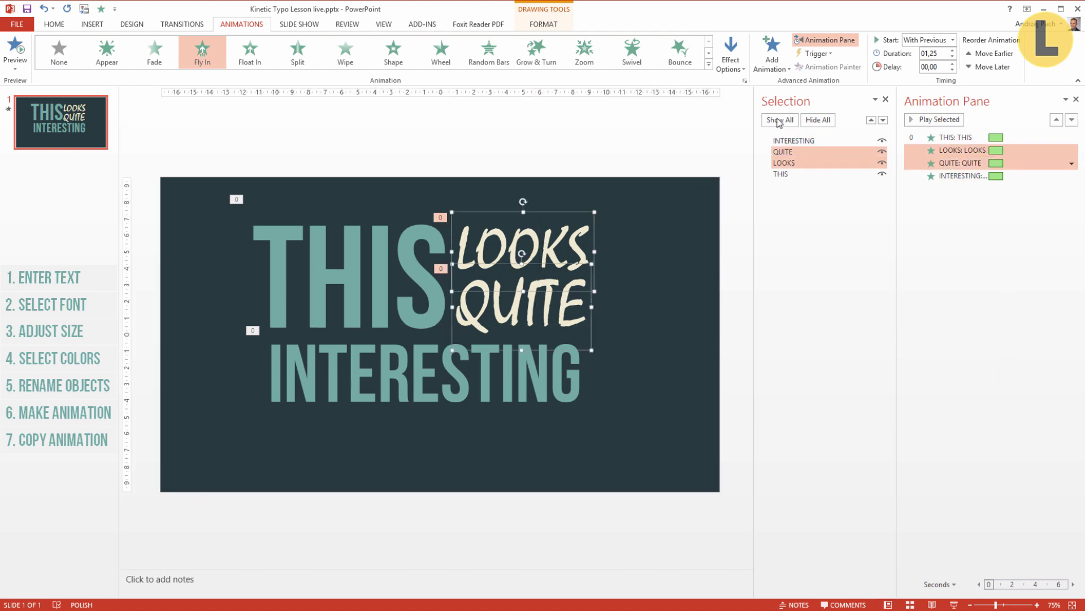
pyautogui.click(740, 70)
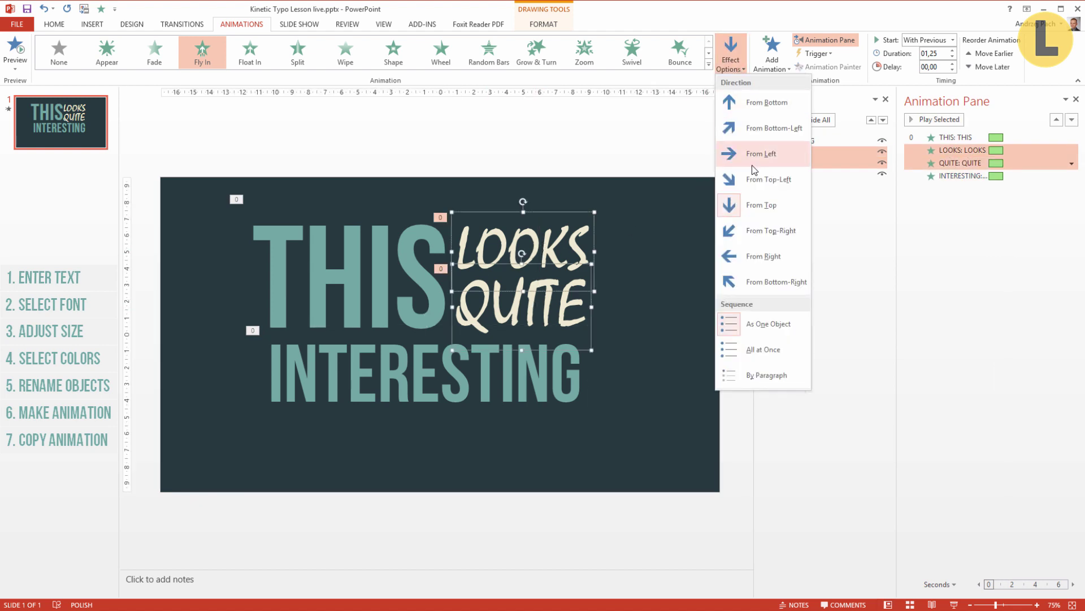
pyautogui.click(736, 153)
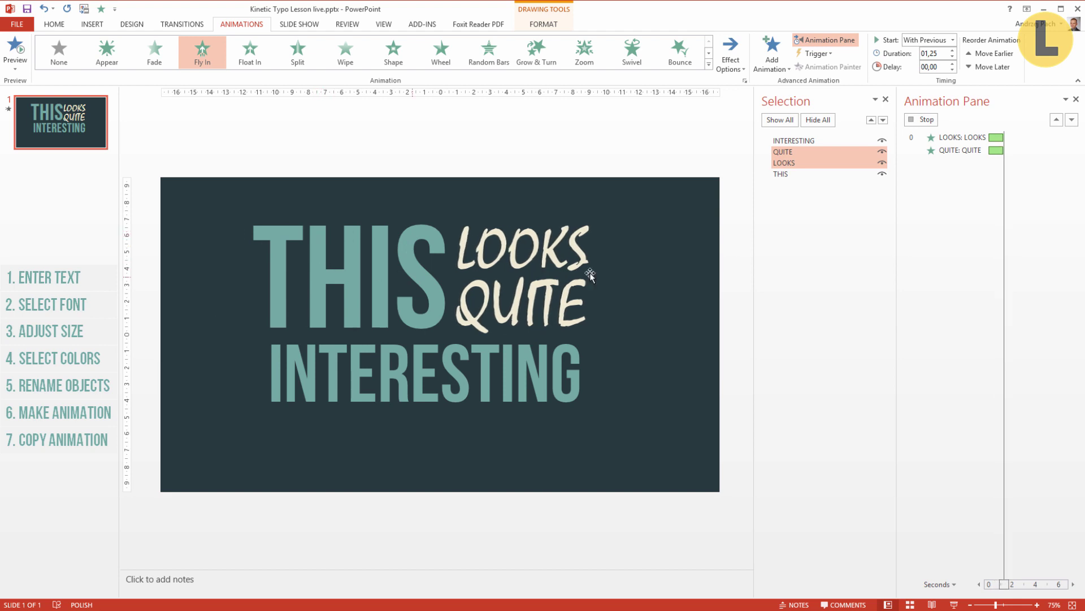
pyautogui.click(656, 288)
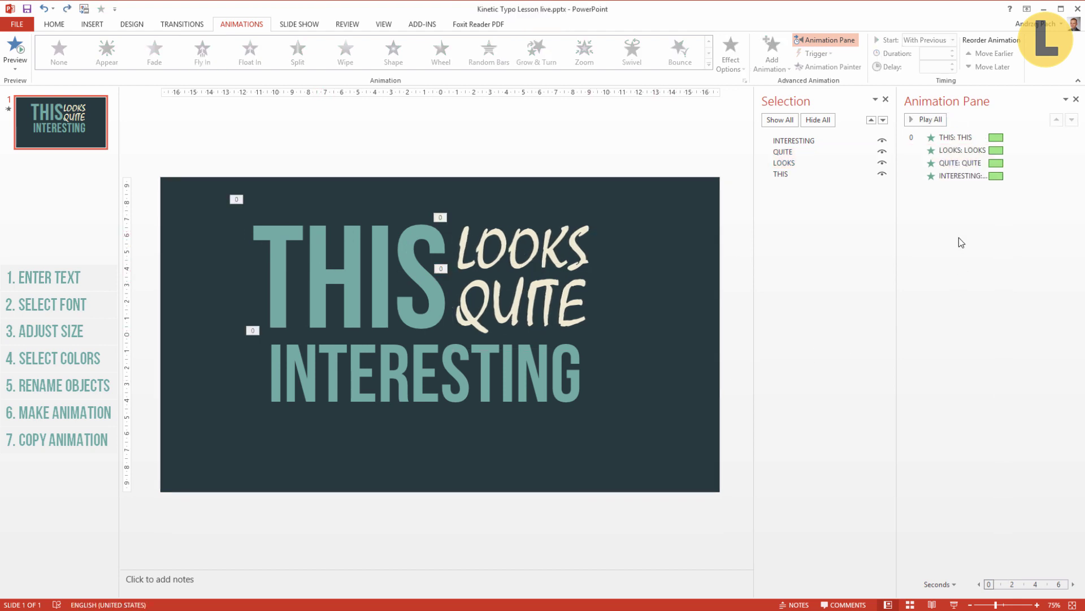
pyautogui.moveTo(957, 138)
pyautogui.mouseDown()
pyautogui.moveTo(969, 176)
pyautogui.moveTo(933, 138)
pyautogui.mouseUp()
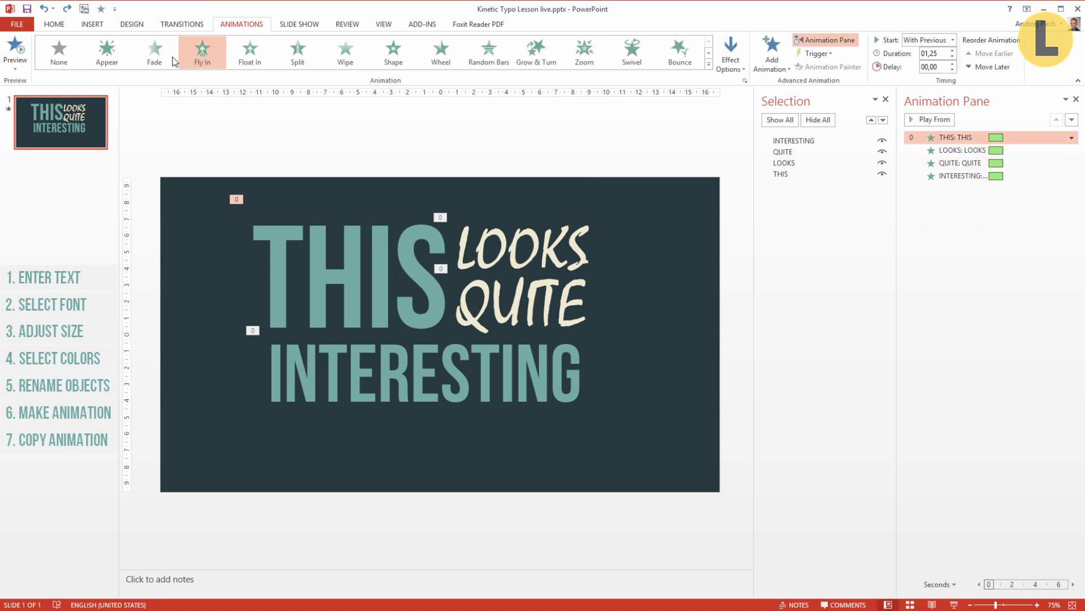
# Make the slide advance automatically After a time with transition duration 00,01.
pyautogui.click(192, 29)
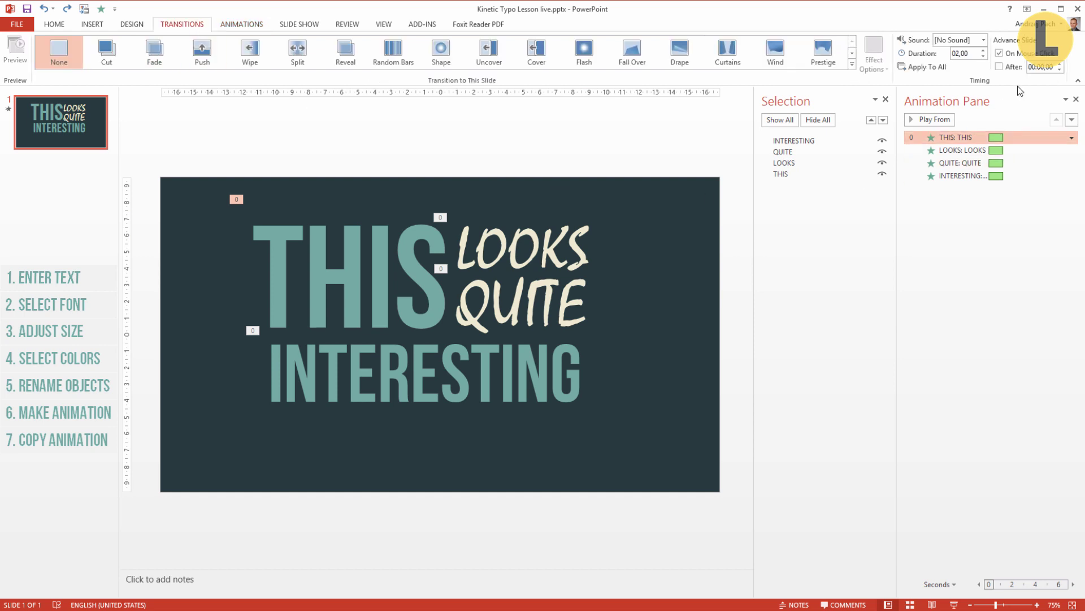
pyautogui.click(999, 67)
pyautogui.click(983, 57)
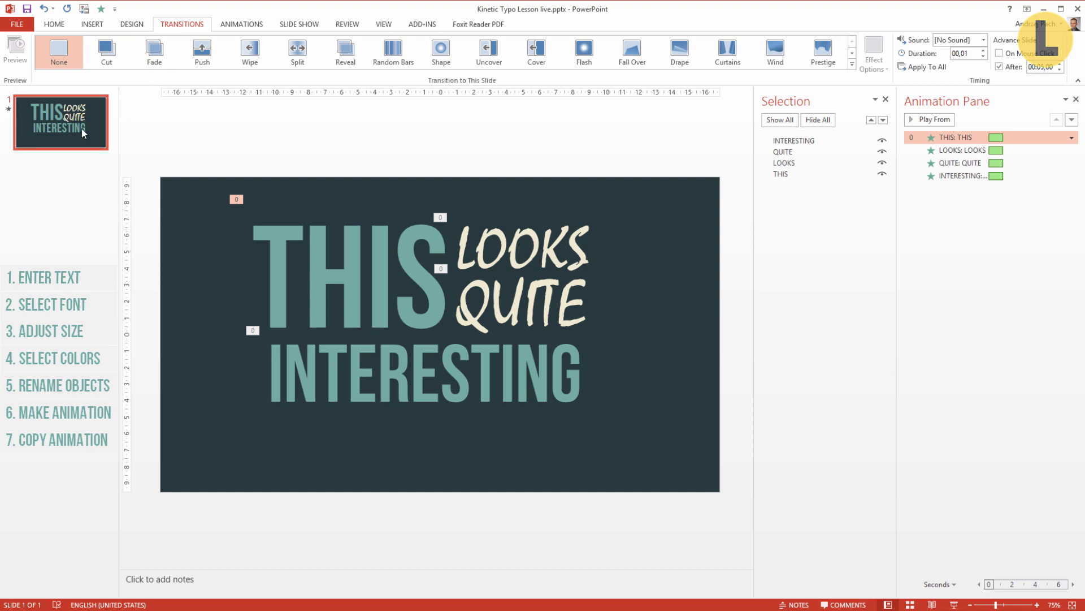
# Paste a copy of slide 1 as slide 2, keeping the dark source formatting.
pyautogui.hotkey('ctrl', 'v')
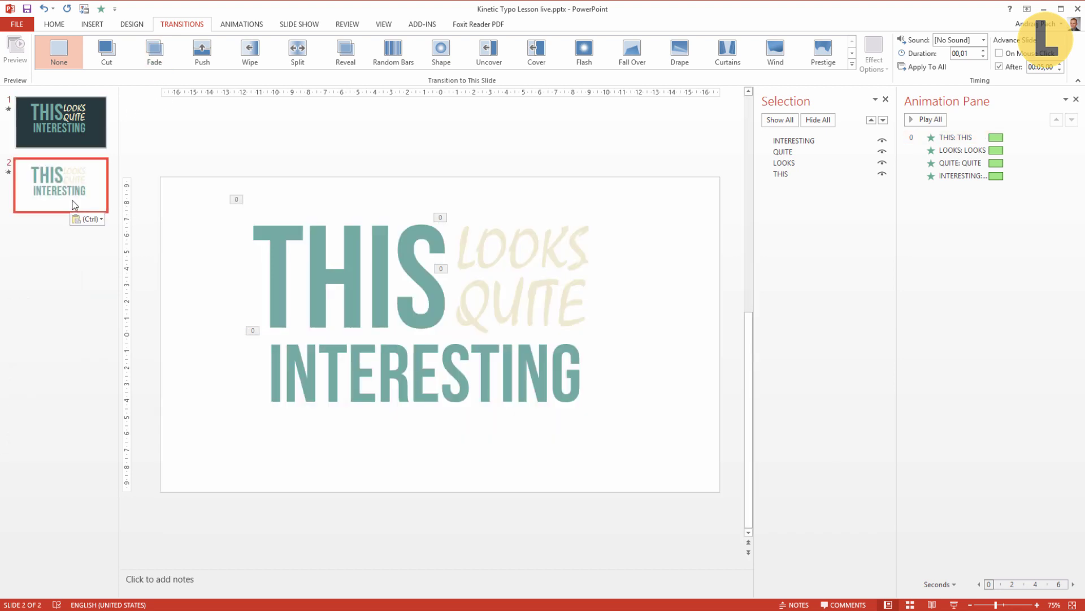
pyautogui.click(89, 219)
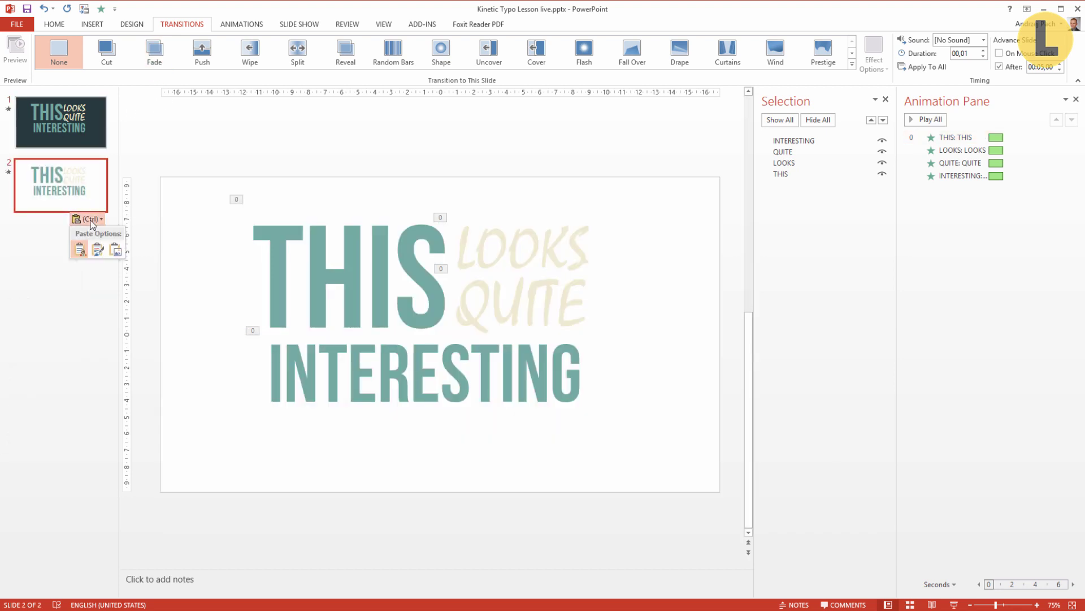
pyautogui.click(97, 248)
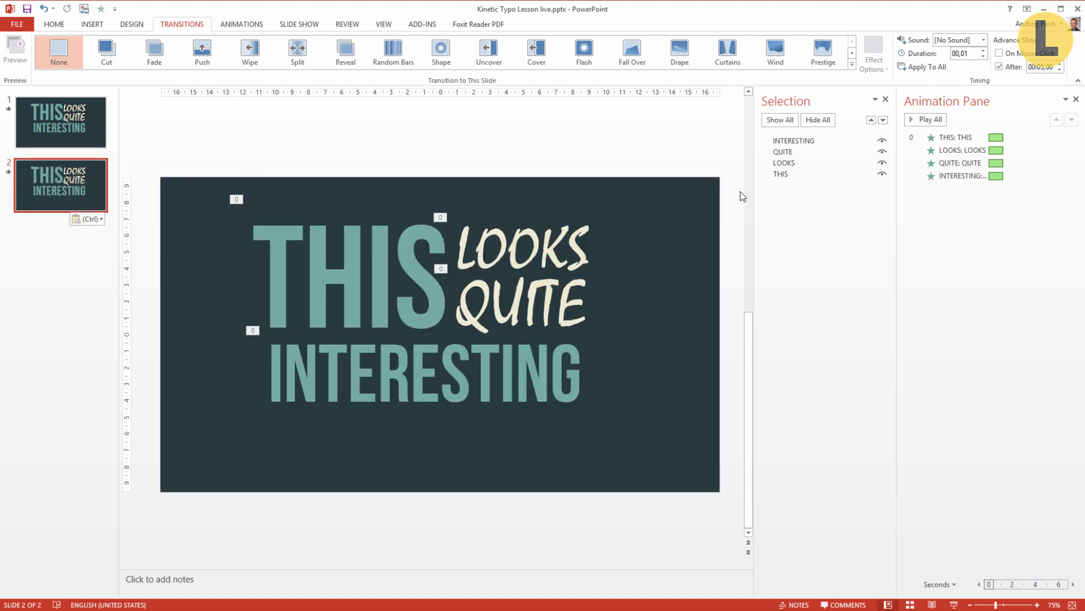
# Select the copied text boxes to edit them into DON'T YOU THINK?
pyautogui.click(348, 291)
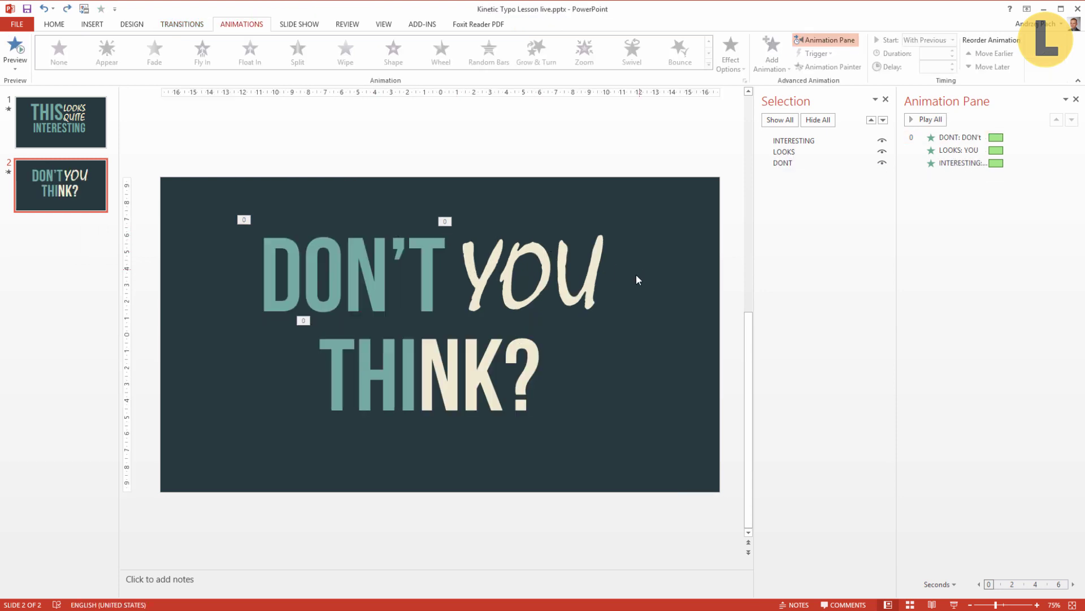
pyautogui.click(343, 264)
# Retime the word animations' delays, clearing DONT's, and preview the slide.
pyautogui.click(951, 163)
pyautogui.click(944, 150)
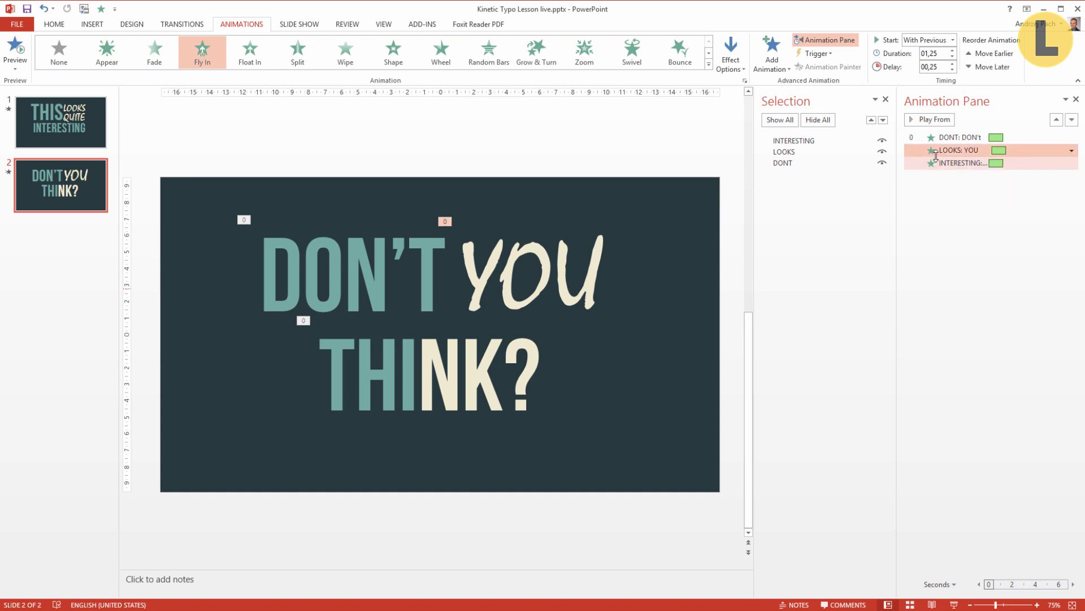
pyautogui.click(958, 162)
pyautogui.click(952, 63)
pyautogui.click(669, 183)
pyautogui.click(942, 138)
pyautogui.click(929, 119)
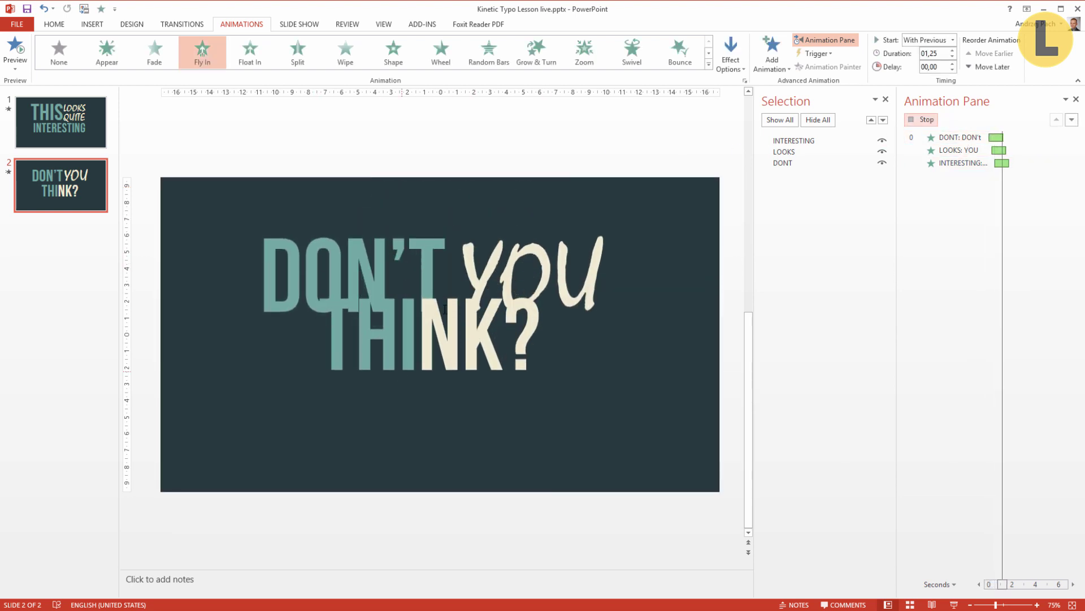
# Make YOU fly in from the left via Effect Options.
pyautogui.click(517, 248)
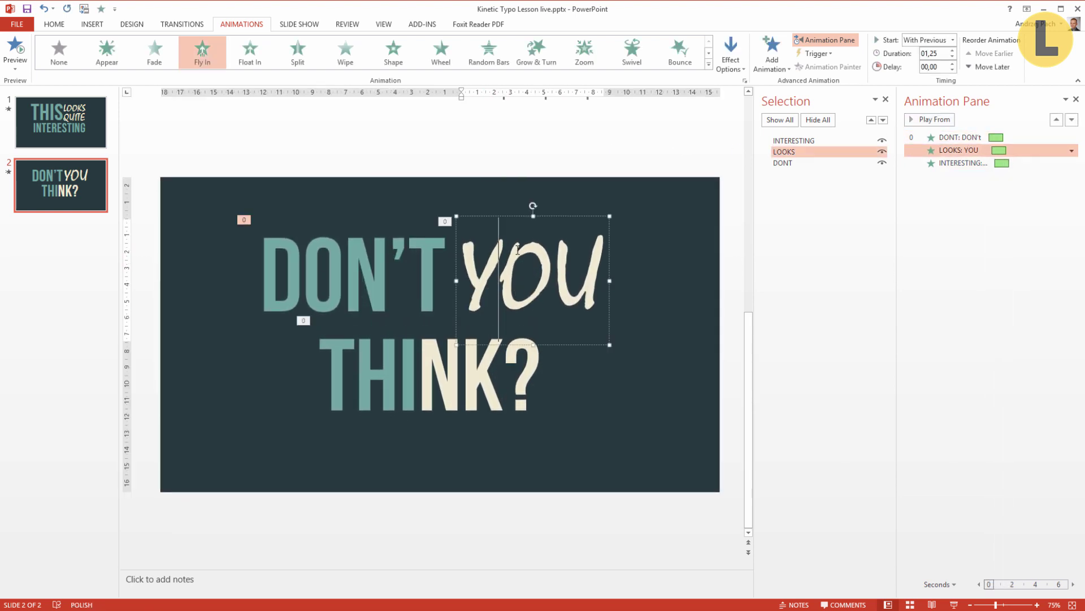
pyautogui.click(742, 73)
pyautogui.click(782, 153)
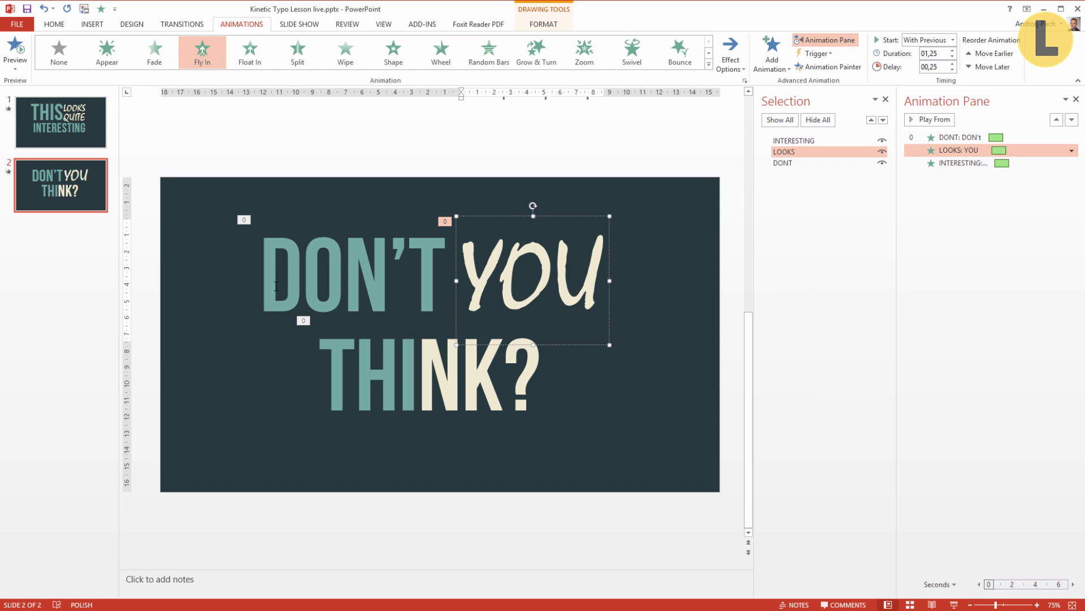
pyautogui.click(398, 189)
pyautogui.click(93, 26)
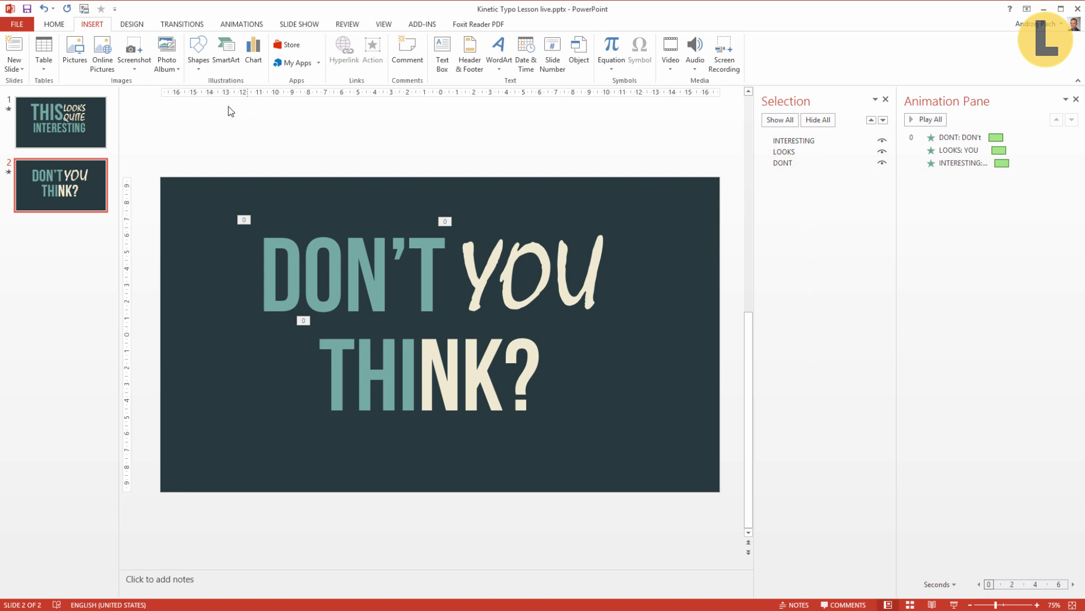
# Draw a rectangle across the top of slide 2 as a mask.
pyautogui.click(199, 53)
pyautogui.click(229, 94)
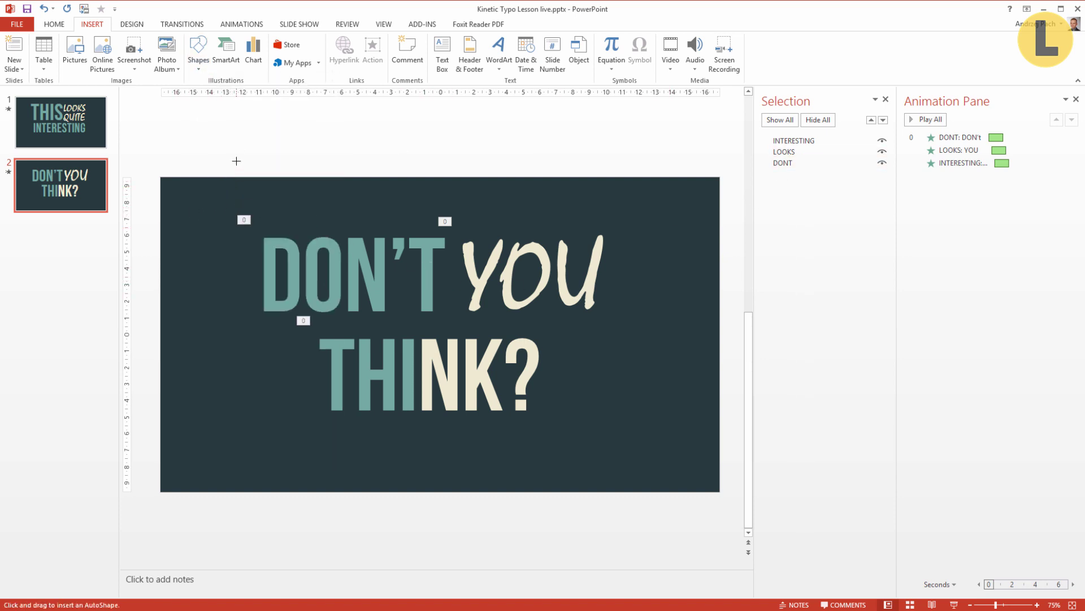
pyautogui.moveTo(237, 159); pyautogui.dragTo(479, 233)
# Remove the rectangle's outline, eyedropper-fill it with the background navy, and move it over the top edge.
pyautogui.click(429, 53)
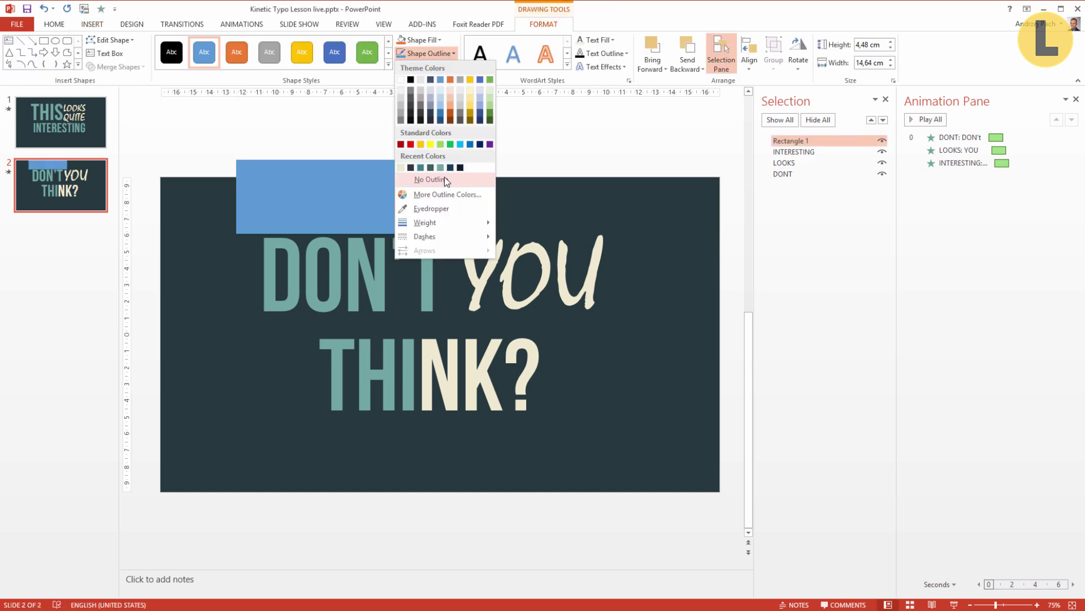
pyautogui.click(444, 179)
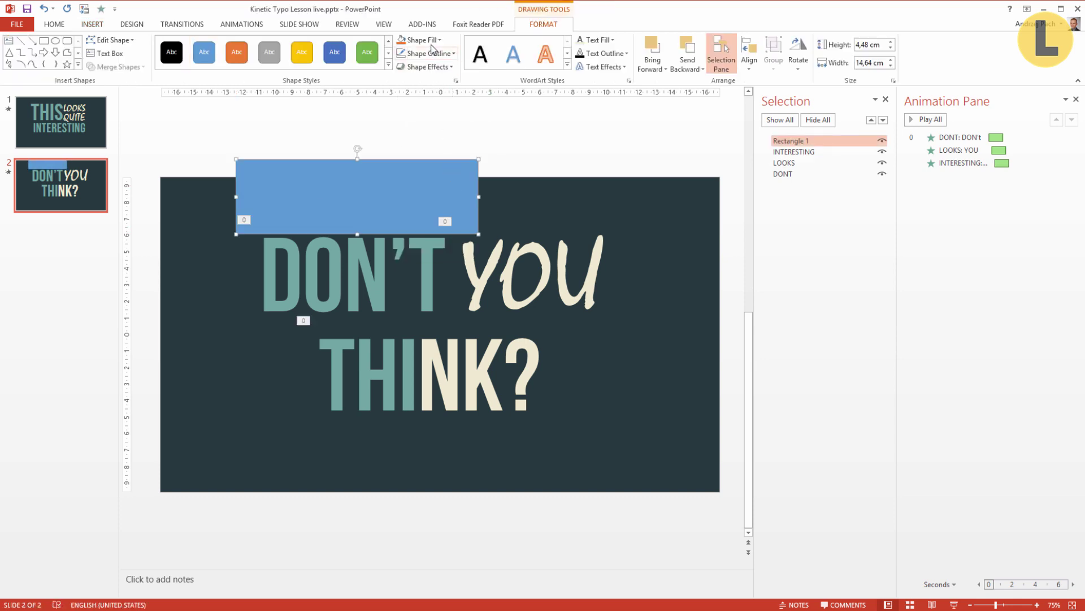
pyautogui.click(432, 48)
pyautogui.click(451, 196)
pyautogui.click(618, 157)
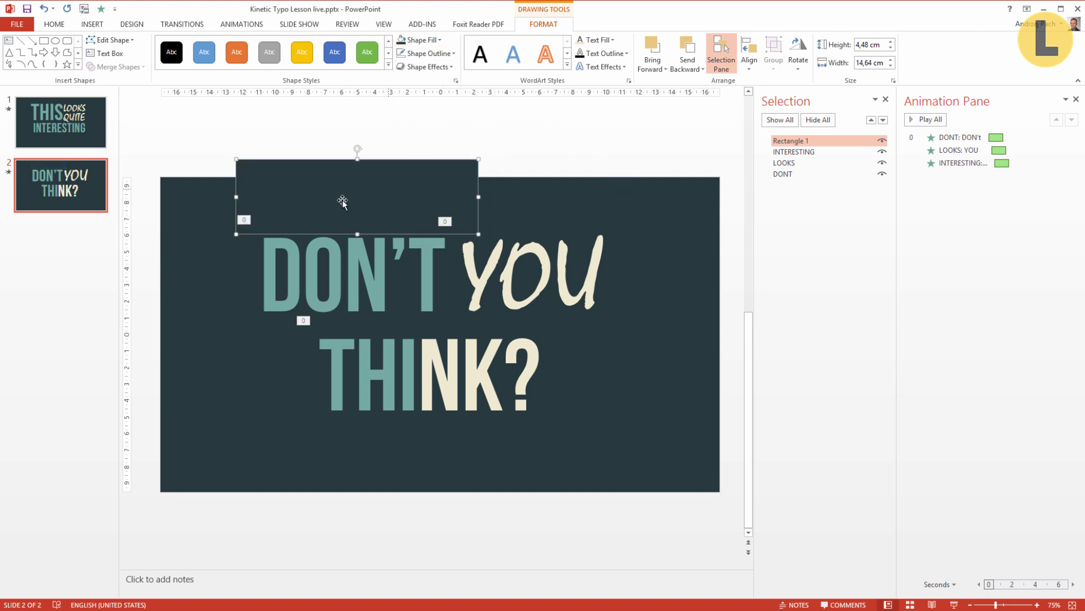
pyautogui.moveTo(359, 204)
pyautogui.mouseDown()
pyautogui.moveTo(330, 172)
pyautogui.moveTo(330, 201)
pyautogui.moveTo(329, 186)
pyautogui.mouseUp()
# Raise DONT to second in the Selection Pane stacking order, above the mask.
pyautogui.click(660, 182)
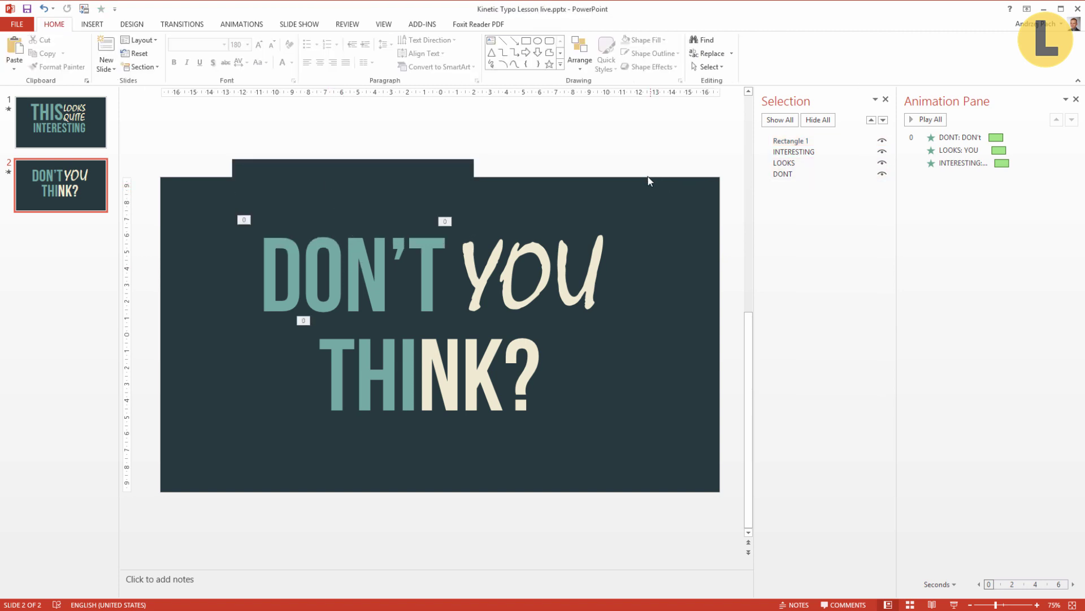
pyautogui.click(372, 212)
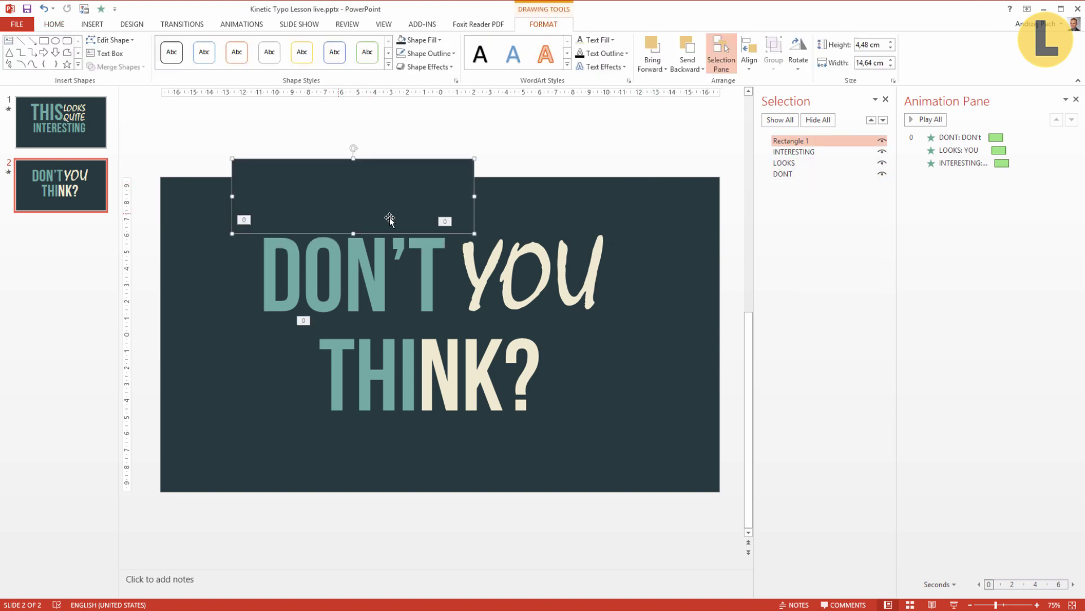
pyautogui.click(782, 174)
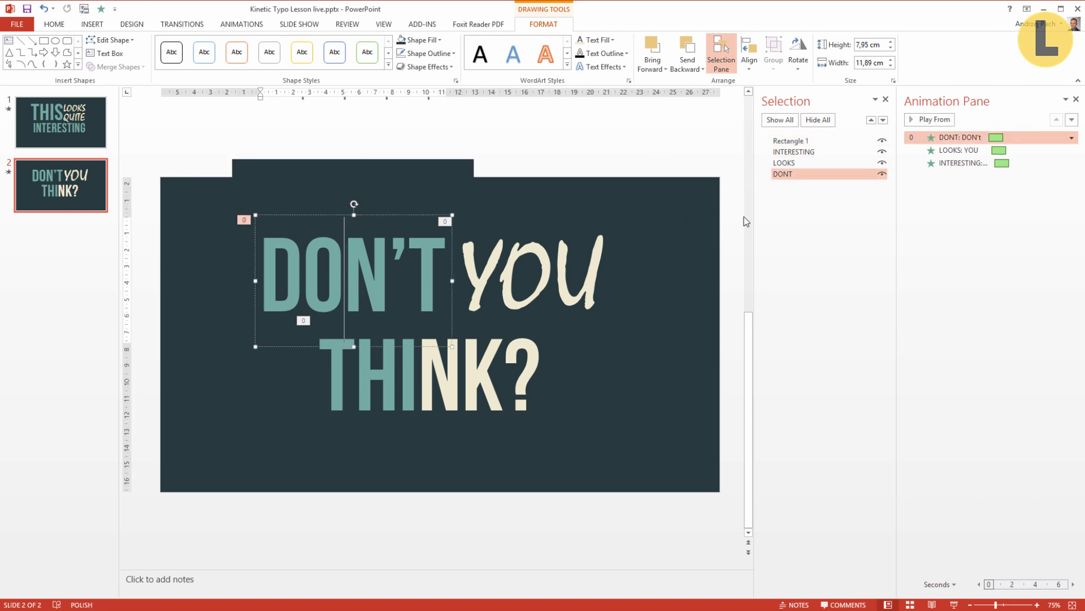
pyautogui.moveTo(784, 175); pyautogui.dragTo(802, 152)
# Ctrl-drag a duplicate mask down over DON'T and enlarge it to the left edge.
pyautogui.click(406, 191)
pyautogui.keyDown('ctrl'); pyautogui.moveTo(406, 191); pyautogui.dragTo(406, 268); pyautogui.keyUp('ctrl')
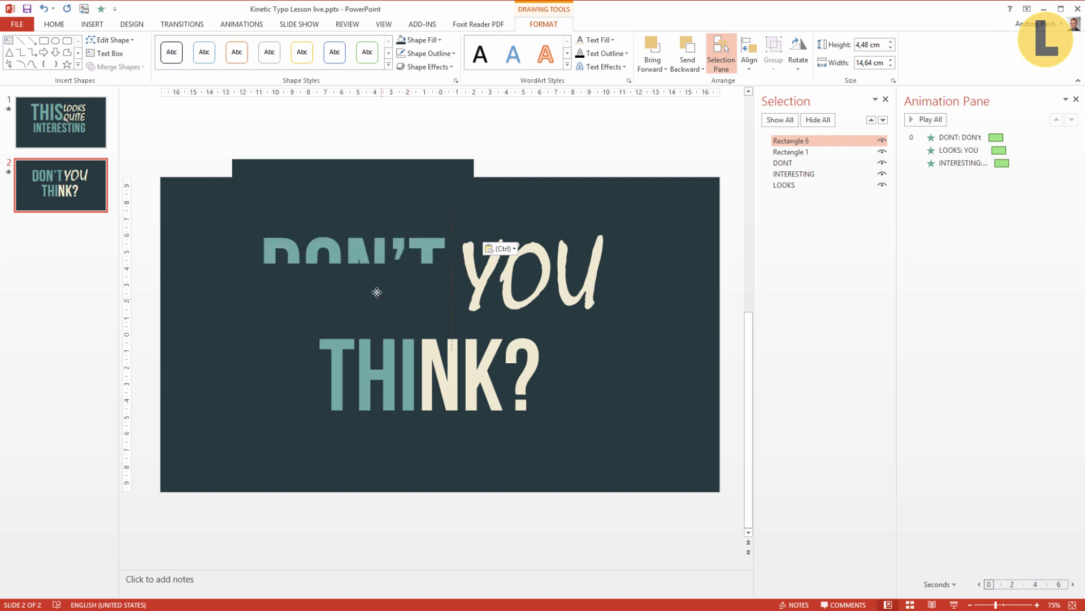
pyautogui.click(386, 263)
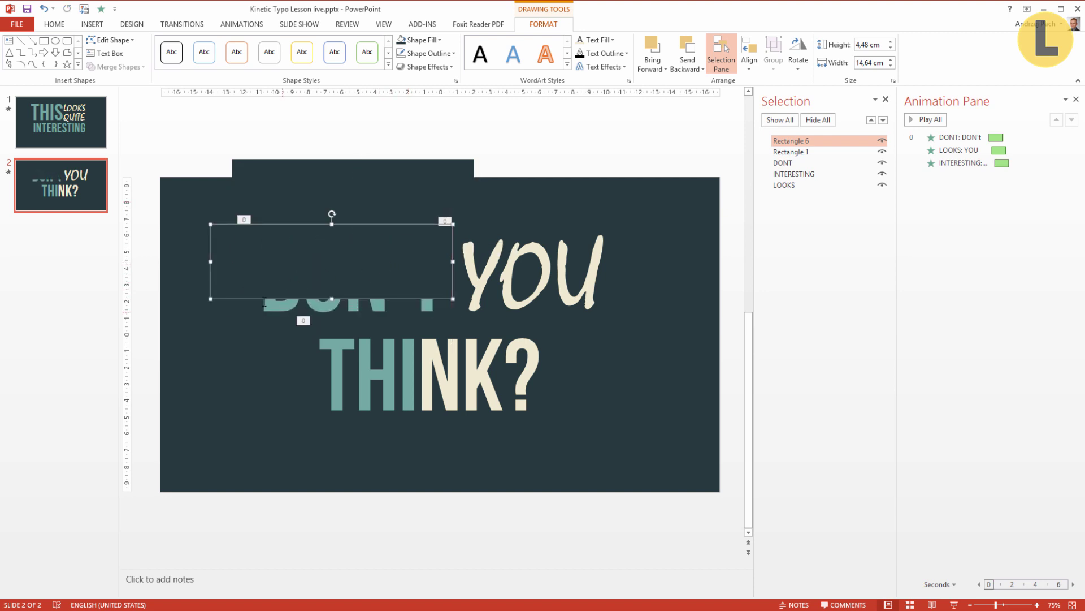
pyautogui.moveTo(210, 301); pyautogui.dragTo(156, 335)
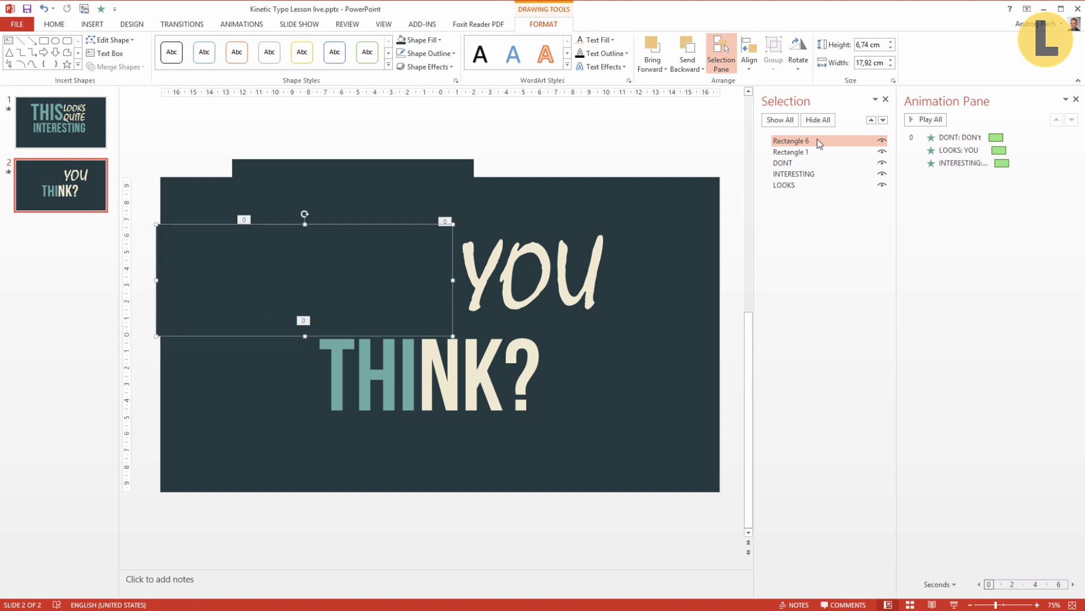
# Place Rectangle 6 just beneath DONT in the stacking order.
pyautogui.moveTo(813, 143); pyautogui.dragTo(813, 170)
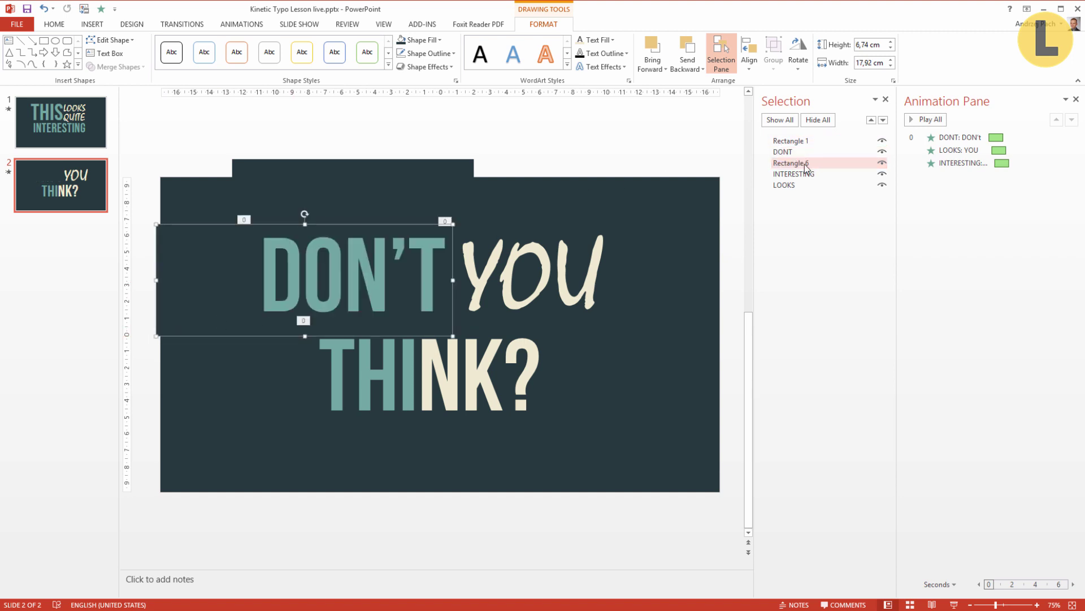
pyautogui.click(519, 280)
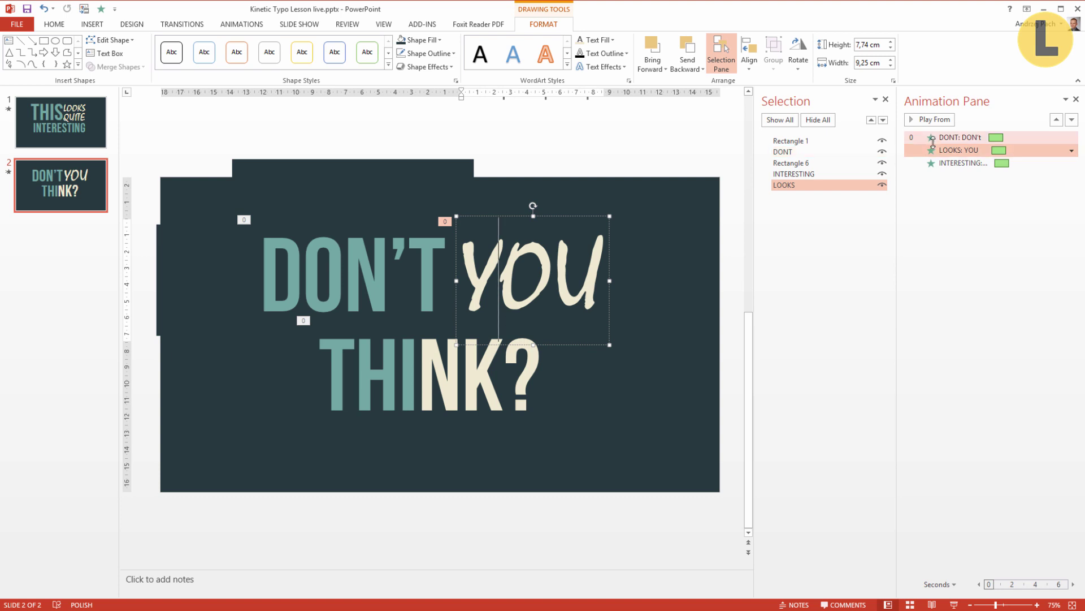
pyautogui.click(189, 291)
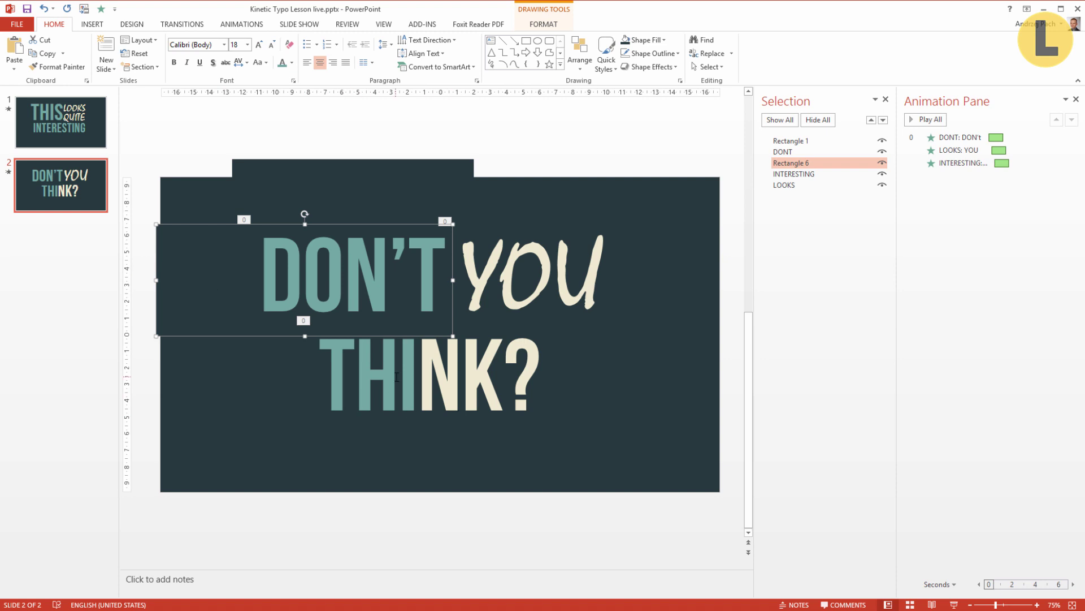
# Paste a third mask rectangle over YOU and layer YOU above Rectangle 11.
pyautogui.hotkey('ctrl', 'v')
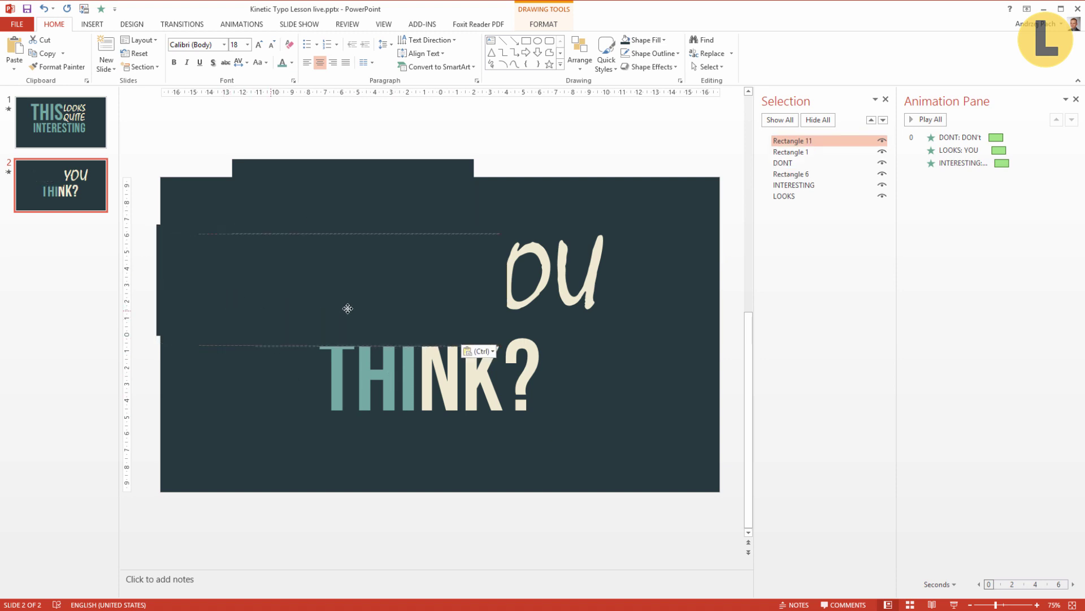
pyautogui.moveTo(308, 298)
pyautogui.mouseDown()
pyautogui.moveTo(429, 220)
pyautogui.moveTo(426, 146)
pyautogui.mouseUp()
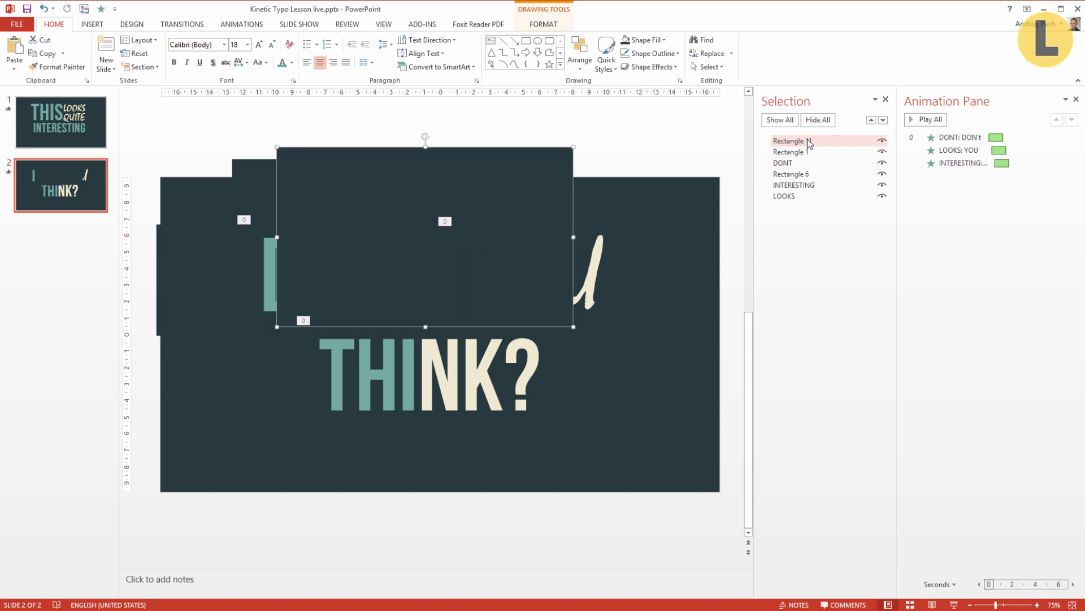
pyautogui.moveTo(810, 194); pyautogui.dragTo(803, 173)
pyautogui.click(812, 173)
pyautogui.click(644, 323)
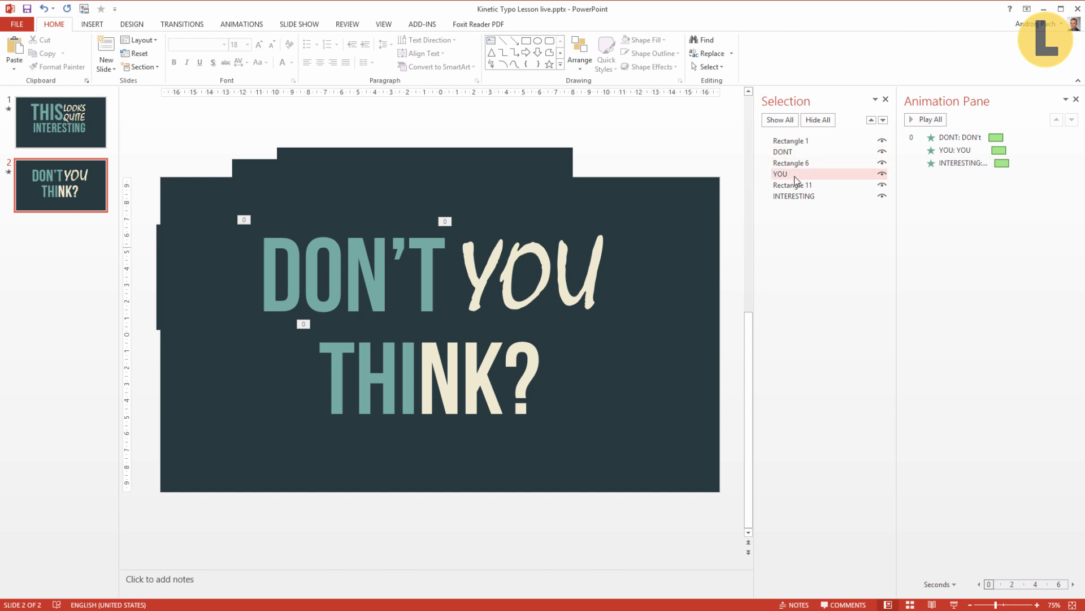
# Rename the top mask rectangle DONT BG and nudge it slightly up and right.
pyautogui.click(320, 261)
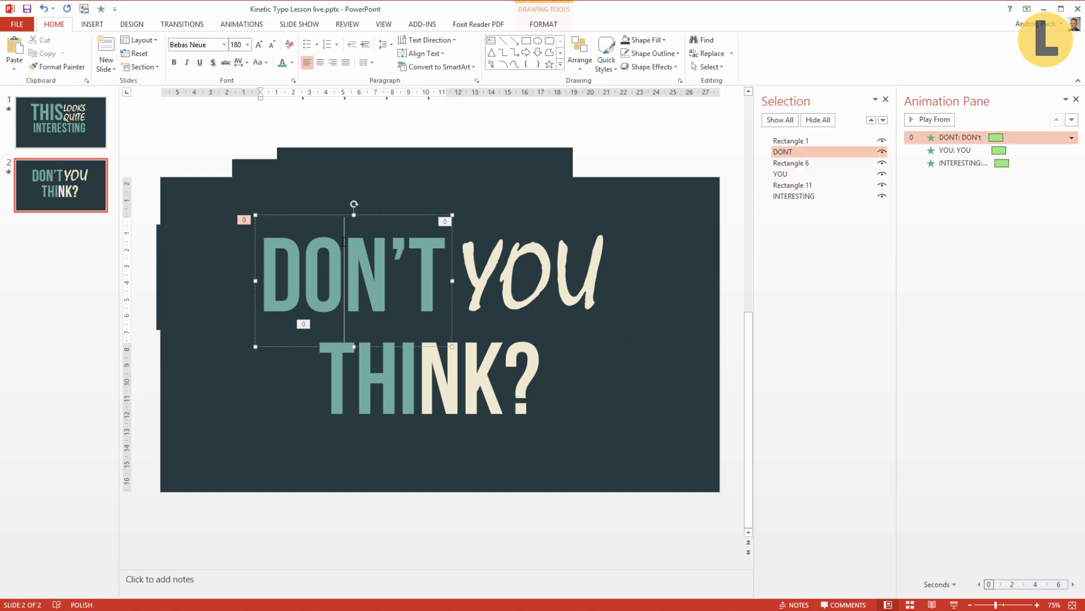
pyautogui.click(260, 169)
pyautogui.doubleClick(817, 146)
pyautogui.write('DONT BG')
pyautogui.press('Return')
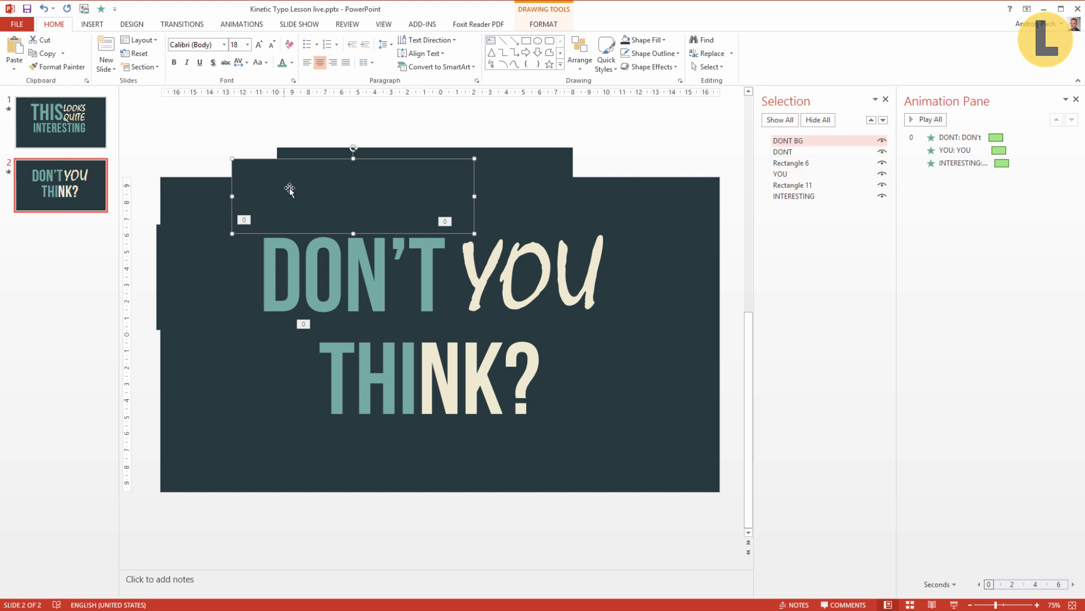
pyautogui.moveTo(264, 188); pyautogui.dragTo(281, 172)
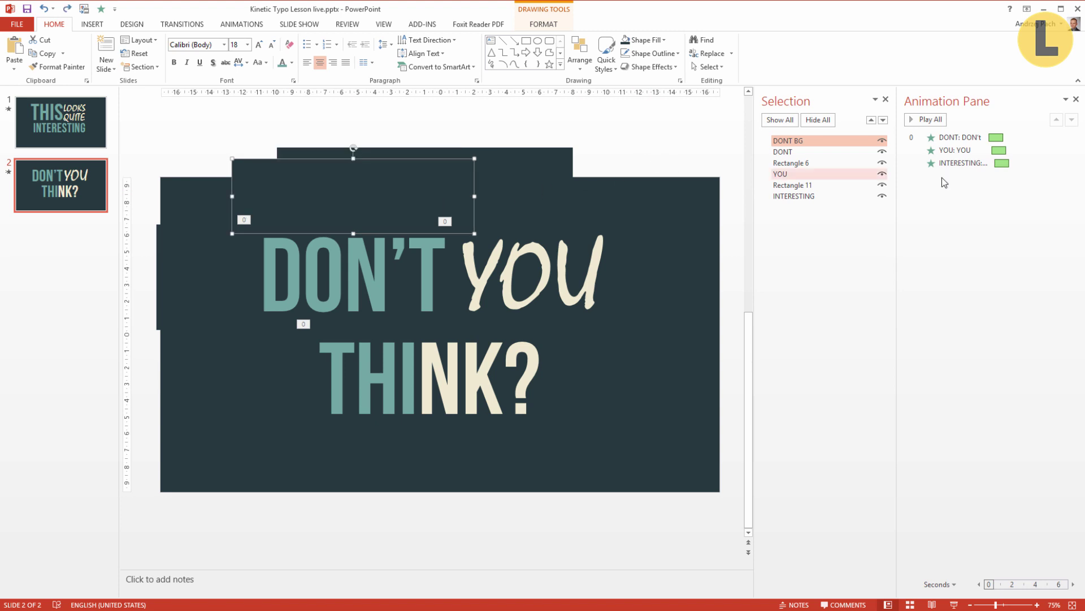
# Preview slide 2's masked fly-ins from the first animation, DON'T.
pyautogui.click(958, 138)
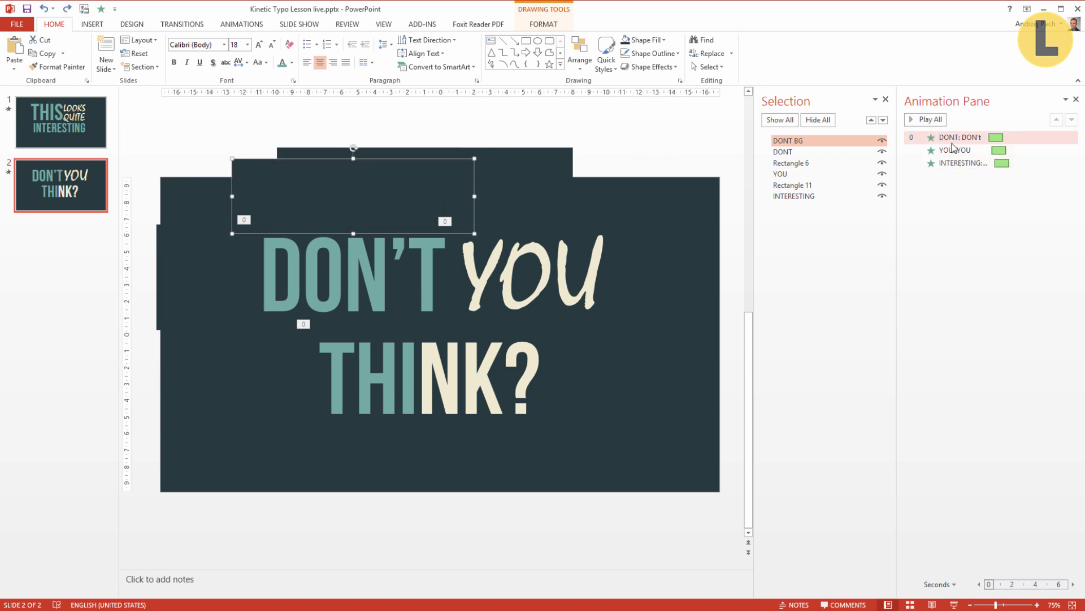
pyautogui.click(924, 119)
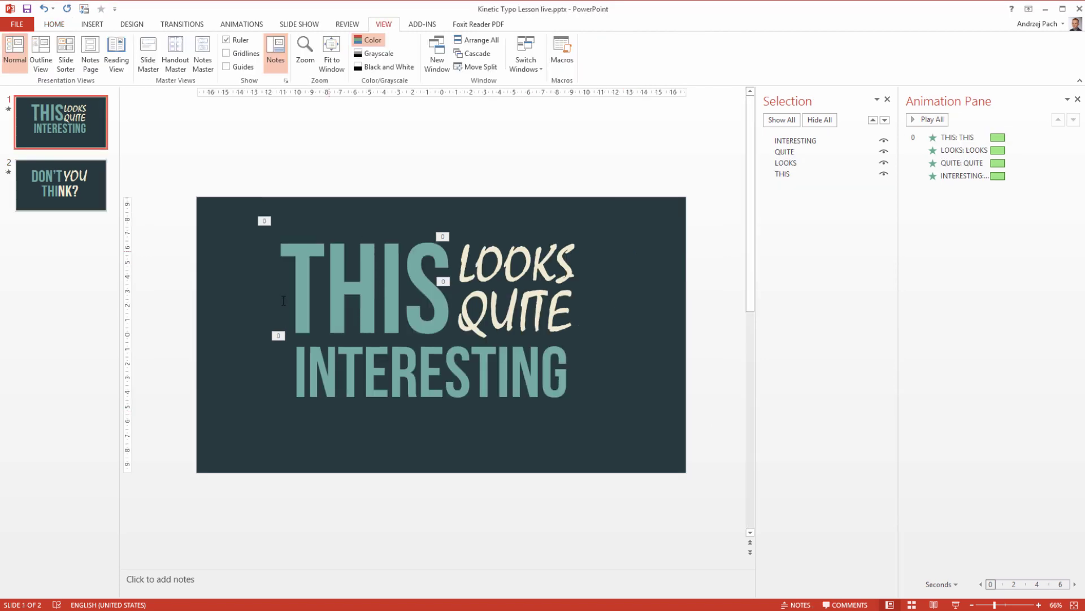
# Switch to the Promo Intro.pptx window from the taskbar.
pyautogui.click(546, 413)
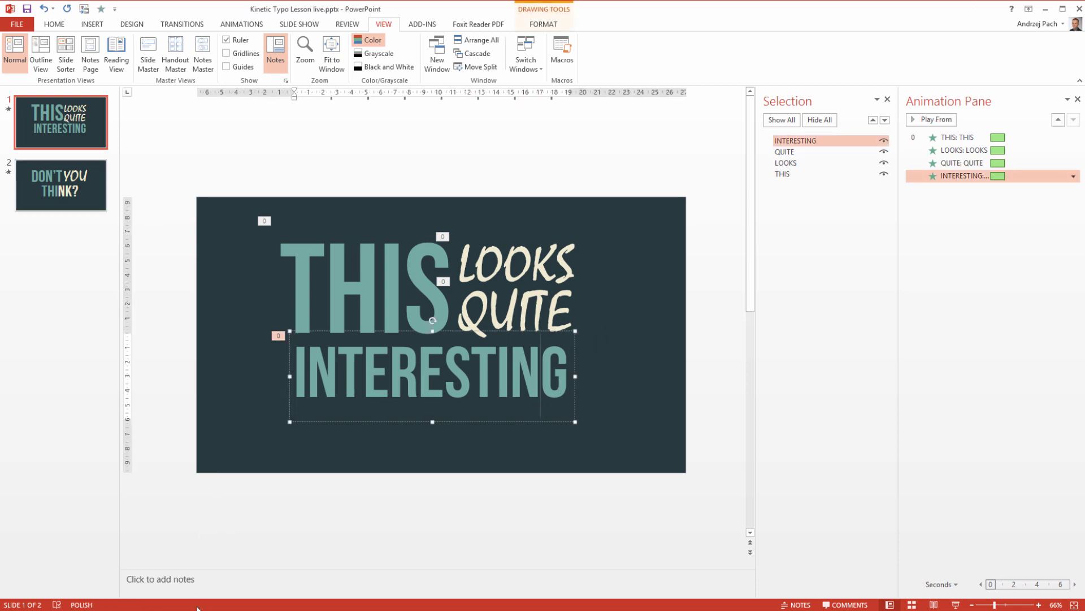
pyautogui.moveTo(197, 608)
pyautogui.click(342, 549)
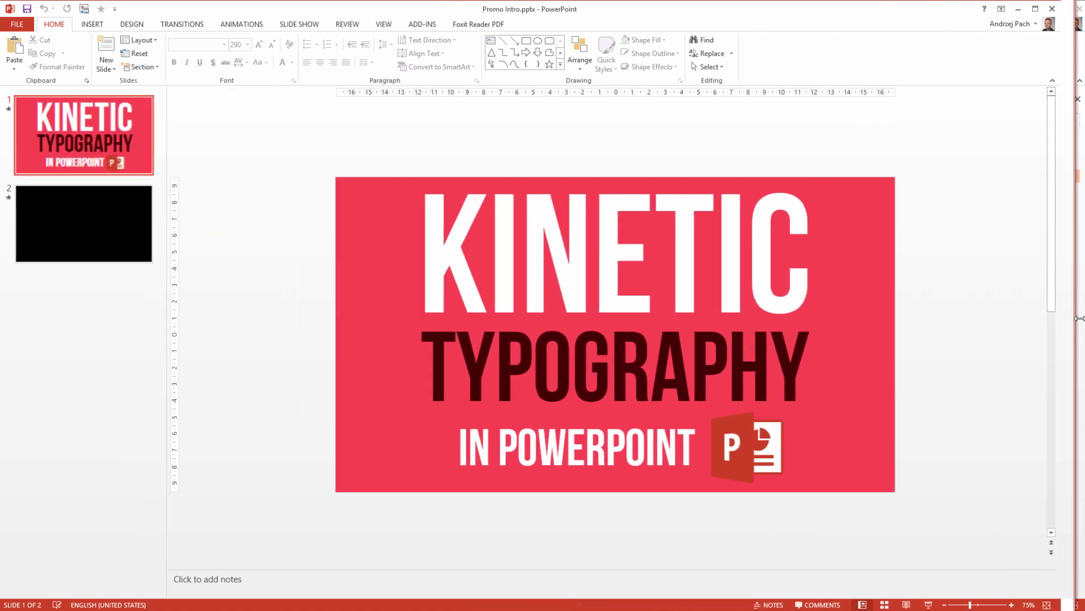
# Widen the Promo Intro window, then switch to Kinetic Typography 5.pptx.
pyautogui.moveTo(772, 329)
pyautogui.mouseDown()
pyautogui.moveTo(1084, 329)
pyautogui.moveTo(863, 356)
pyautogui.mouseUp()
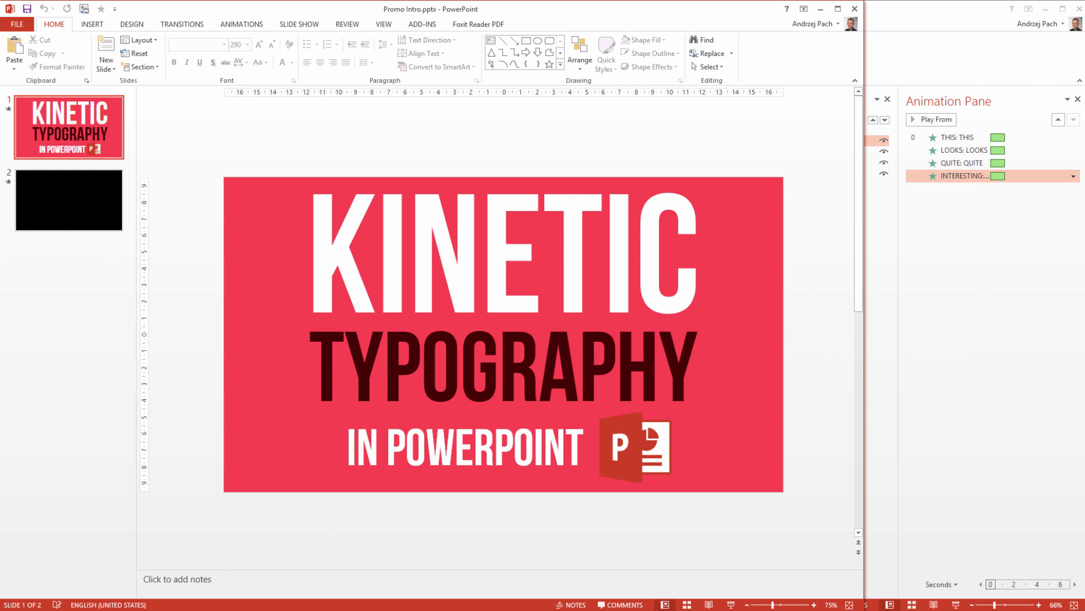
pyautogui.click(201, 560)
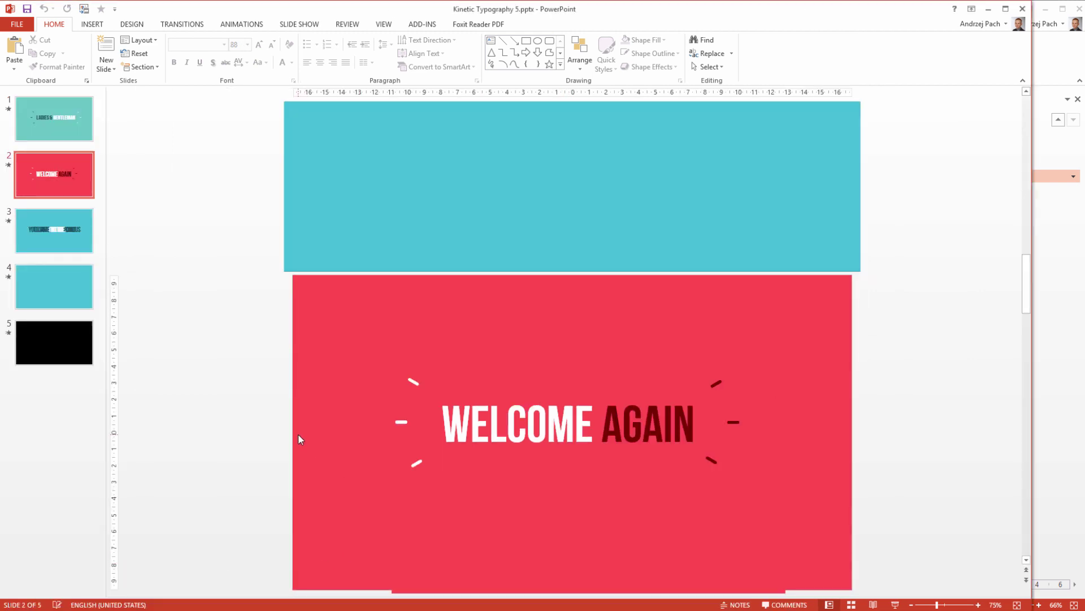
pyautogui.scroll(-2, 297, 433)
pyautogui.scroll(-2, 337, 439)
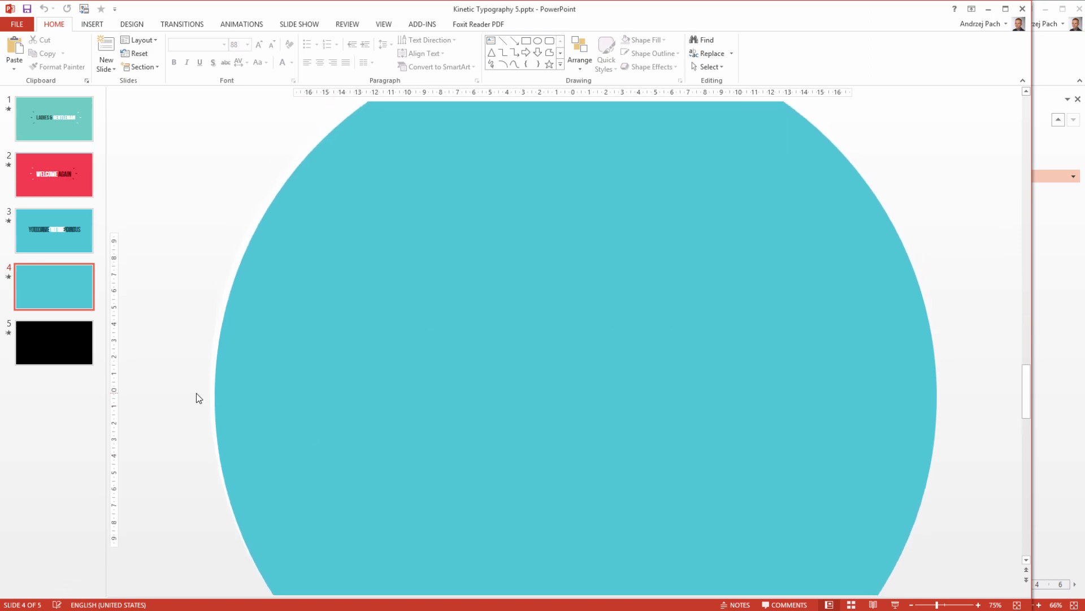